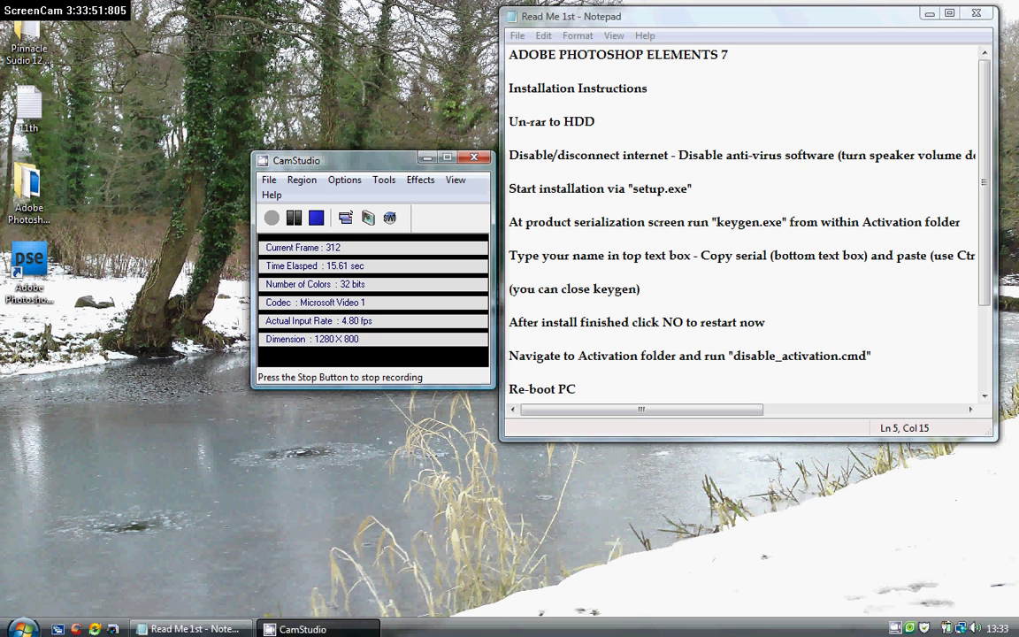
Open the Windows Start menu while the installation readme stays open in Notepad
left_click(23, 623)
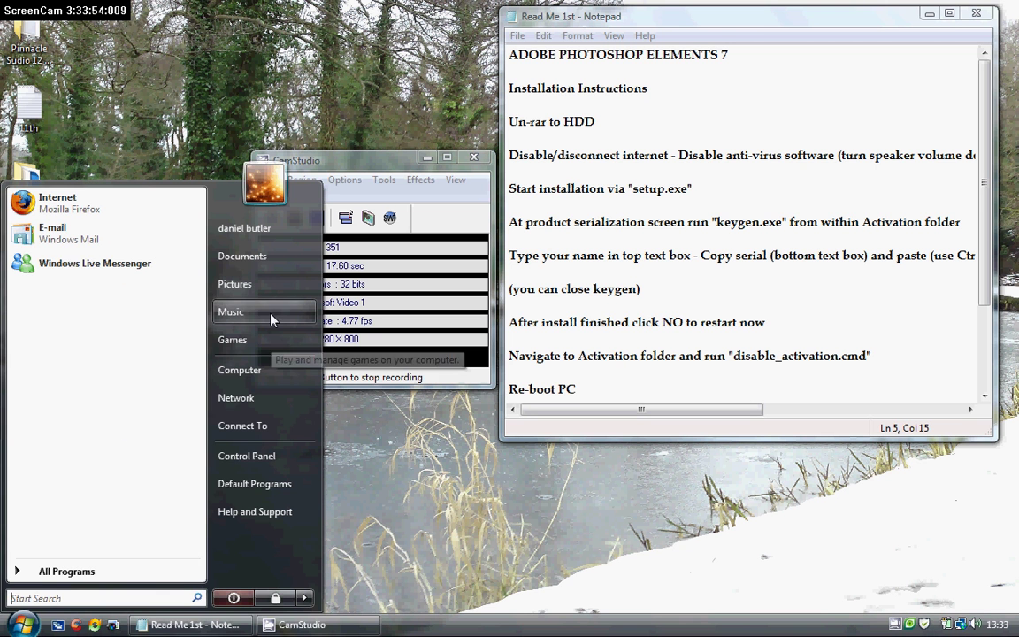
View the Photoshop Elements 7 RAR from Music in ALZip, then close ALZip and Explorer
left_click(237, 310)
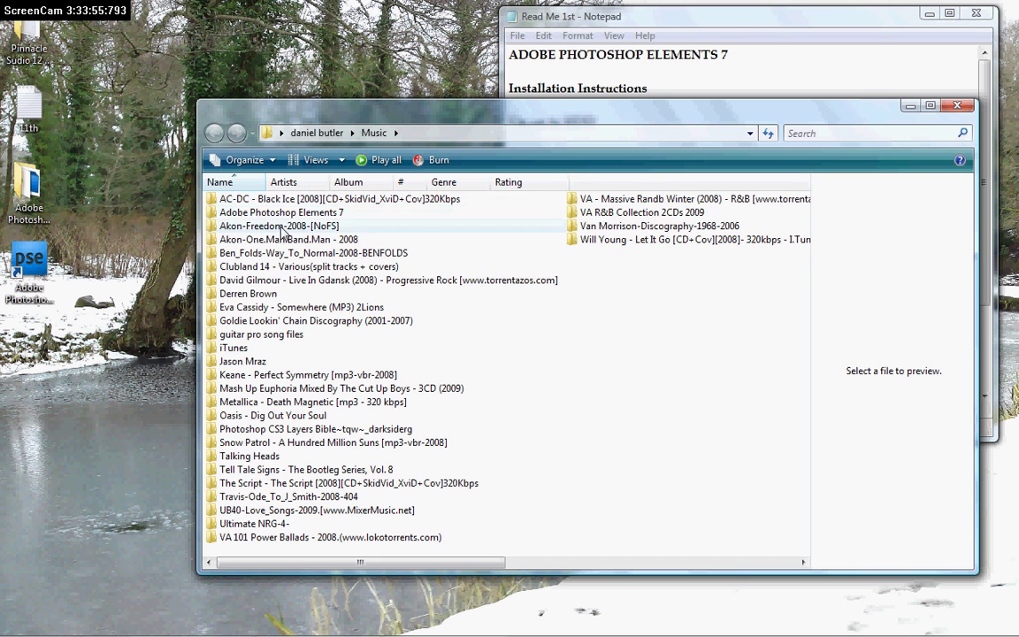
double_click(297, 214)
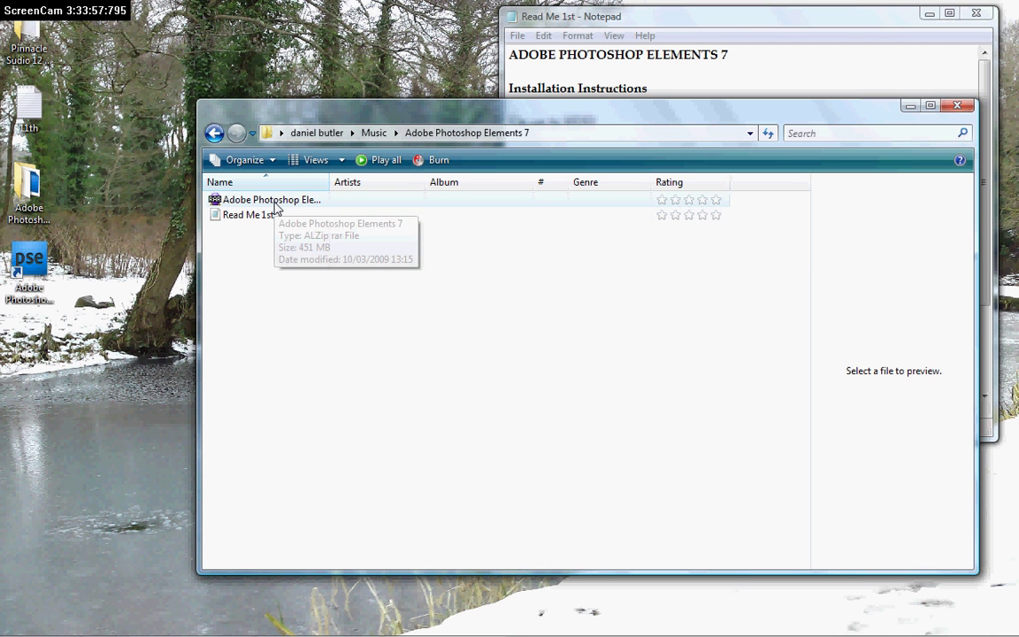
double_click(276, 201)
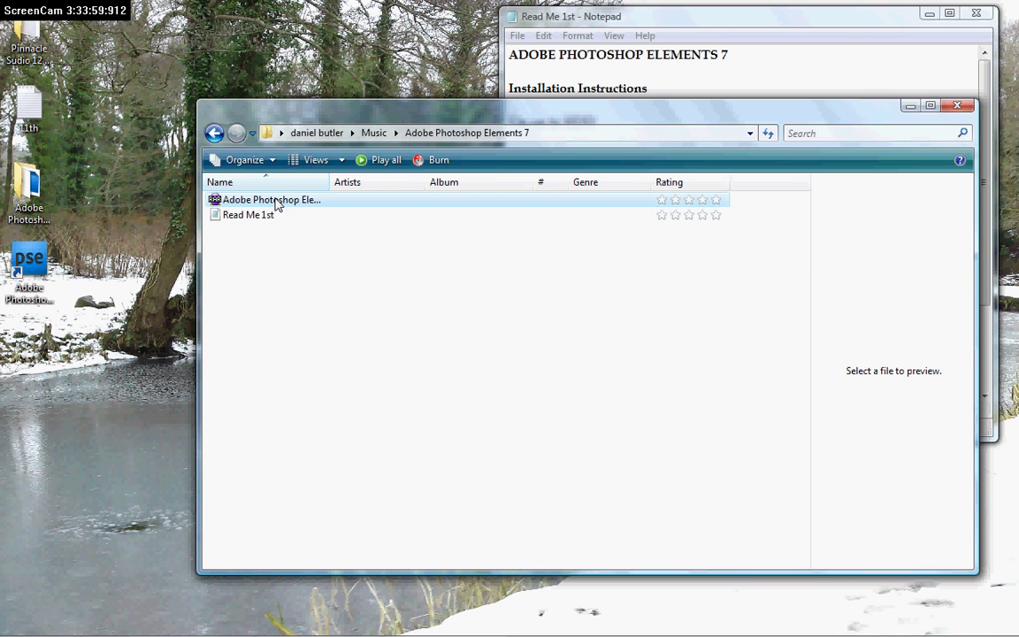
left_click(475, 181)
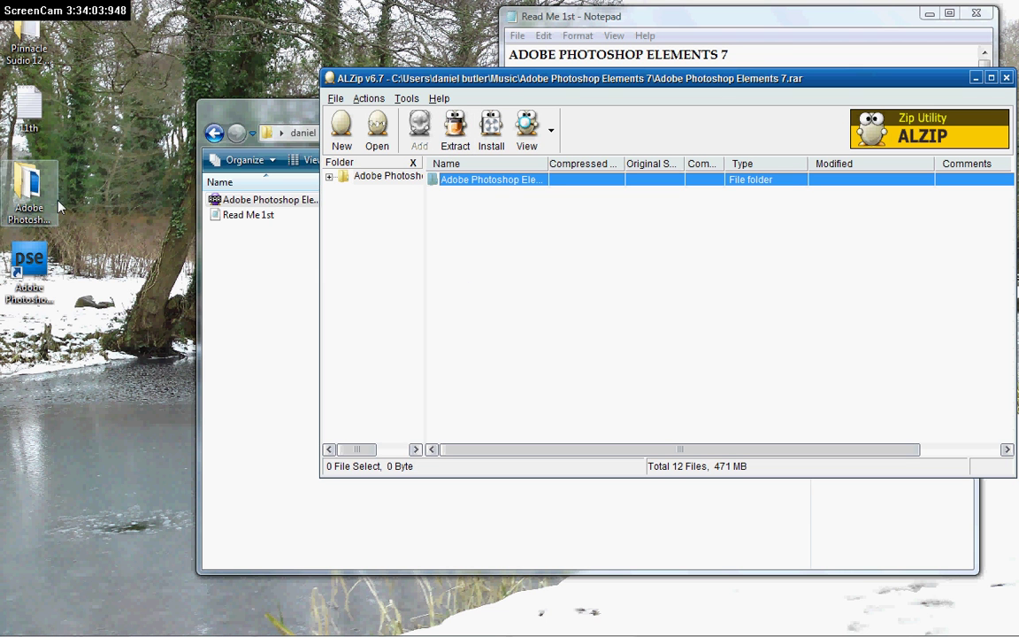
left_click(1007, 78)
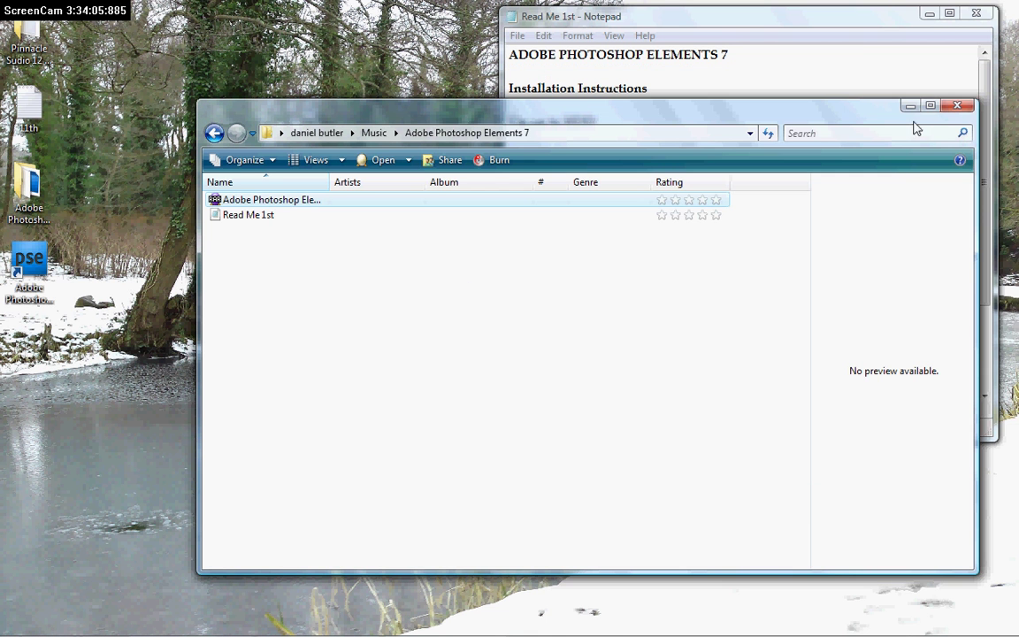
left_click(960, 108)
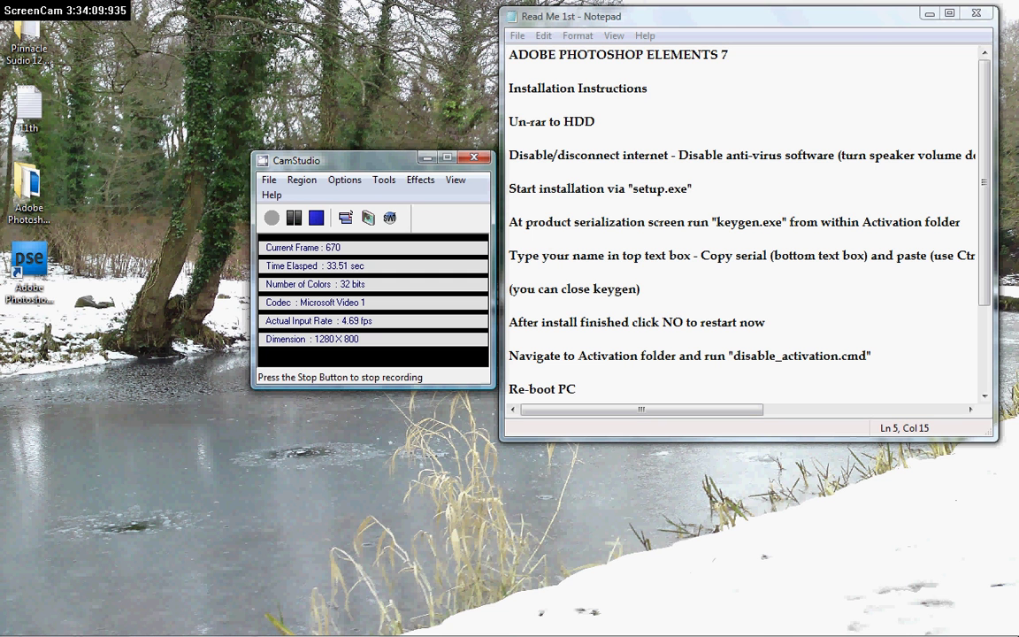
Temporarily disable ESET antivirus and antispyware protection from the tray icon
mouse_move(509, 634)
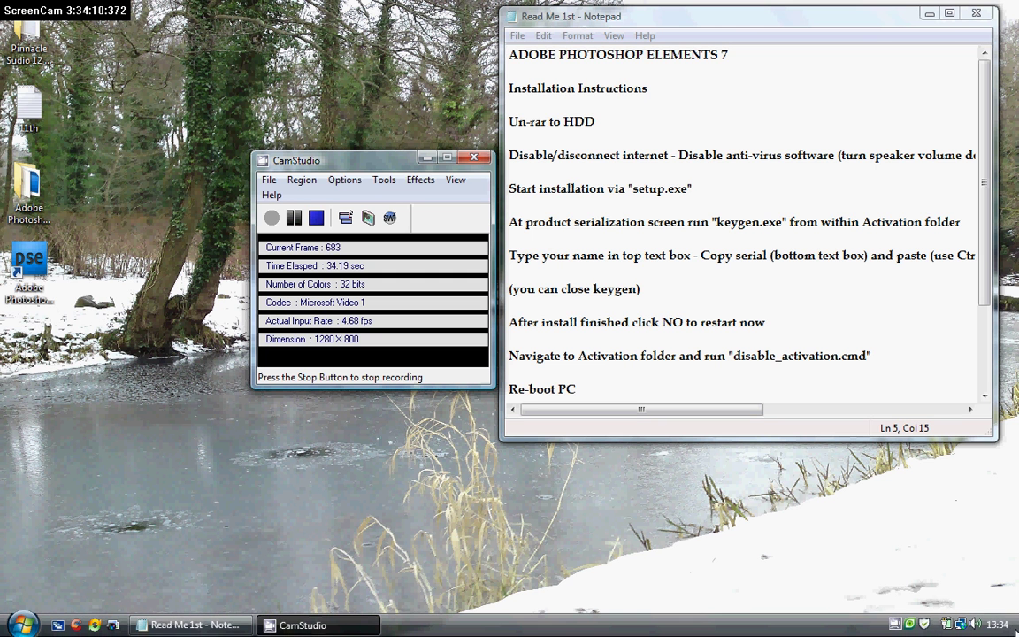
right_click(910, 624)
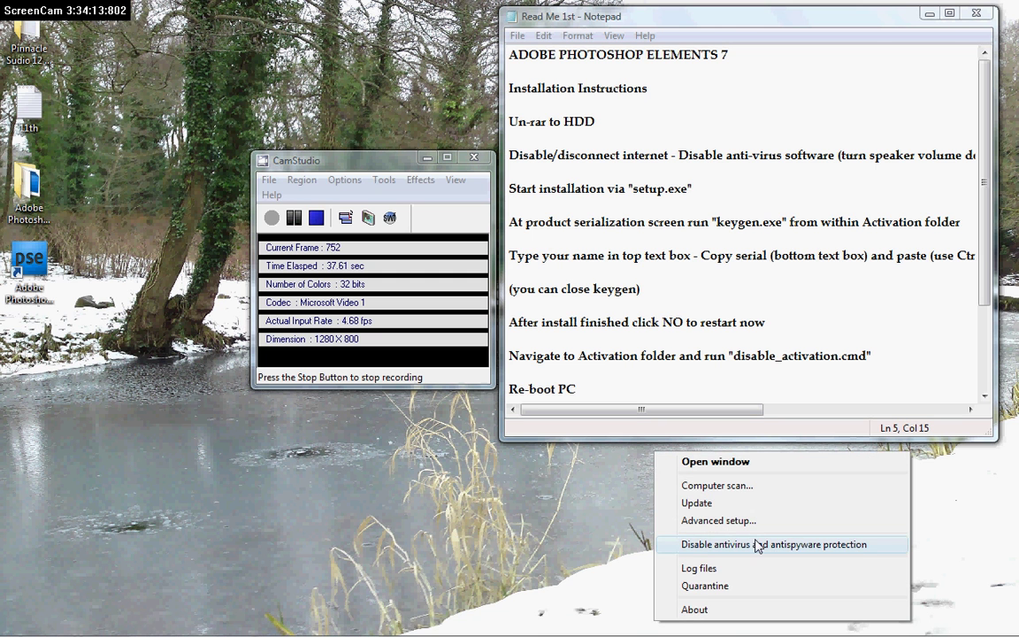
left_click(693, 544)
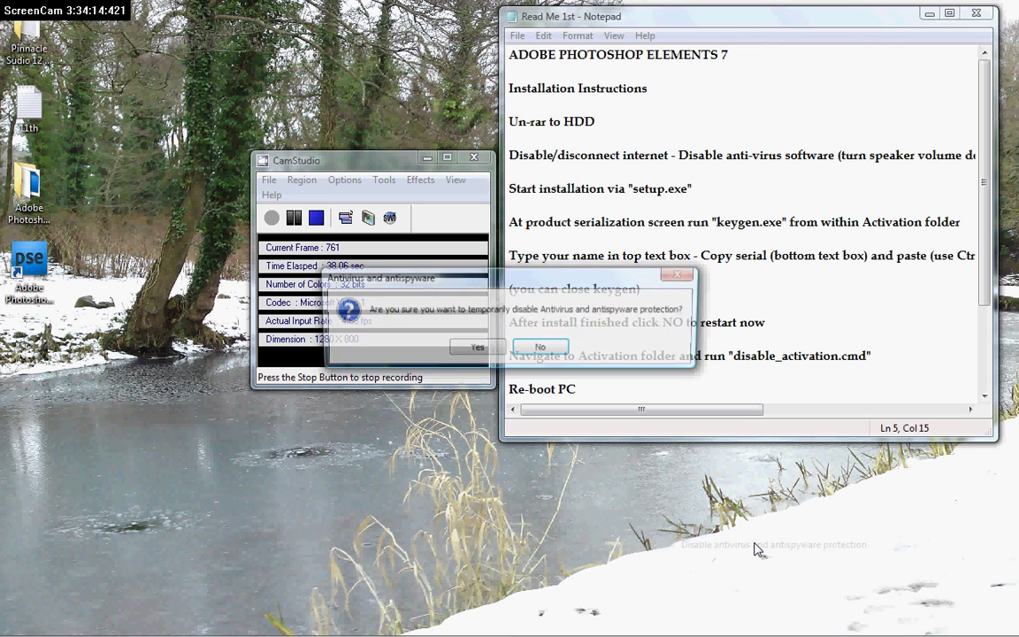
left_click(475, 348)
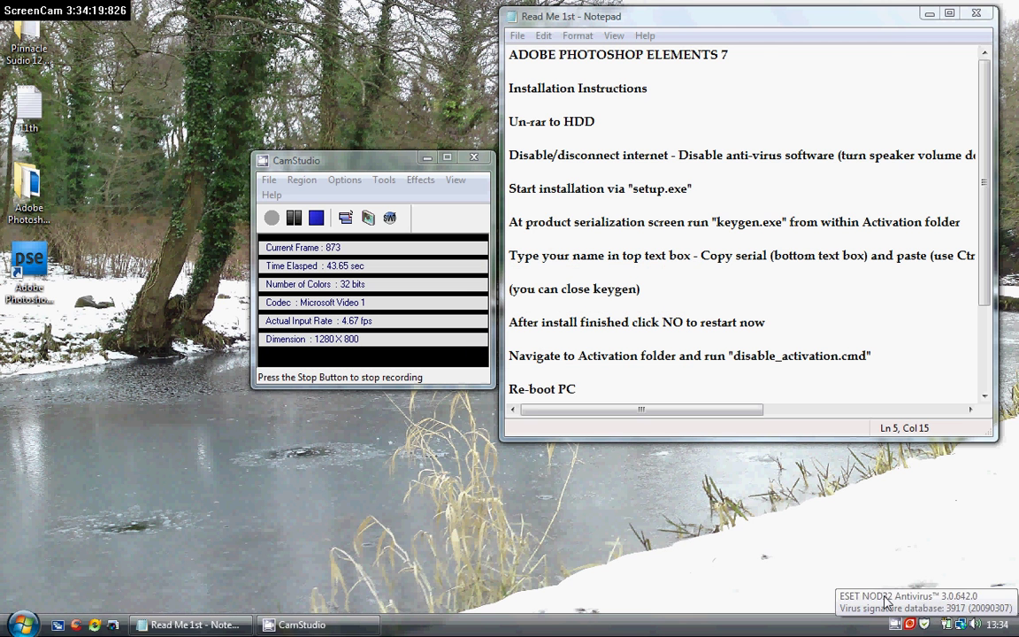
Re-enable ESET antivirus and antispyware protection from the tray icon
right_click(910, 626)
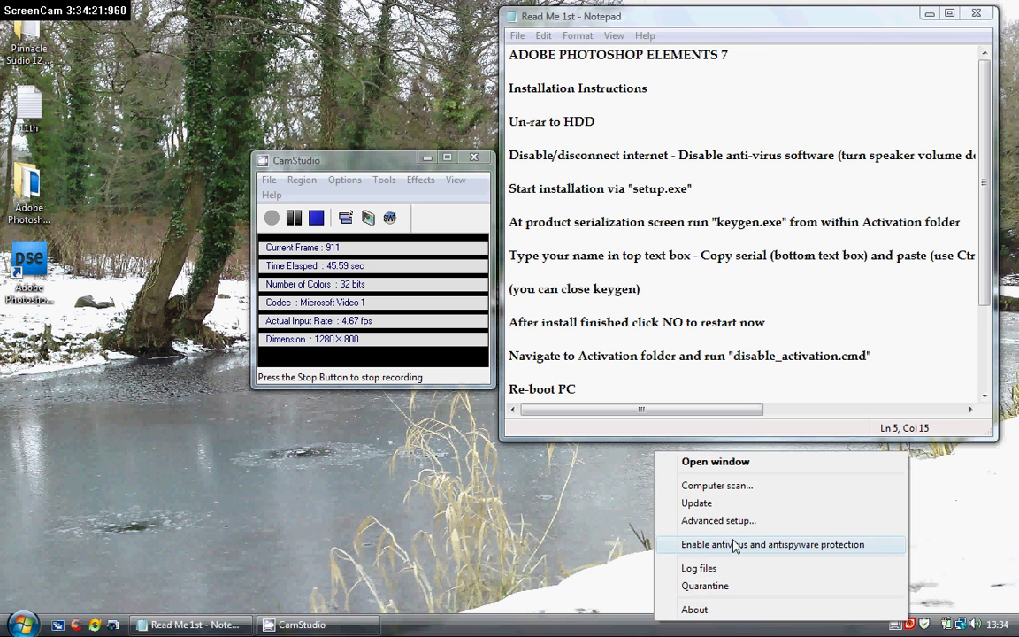
left_click(695, 545)
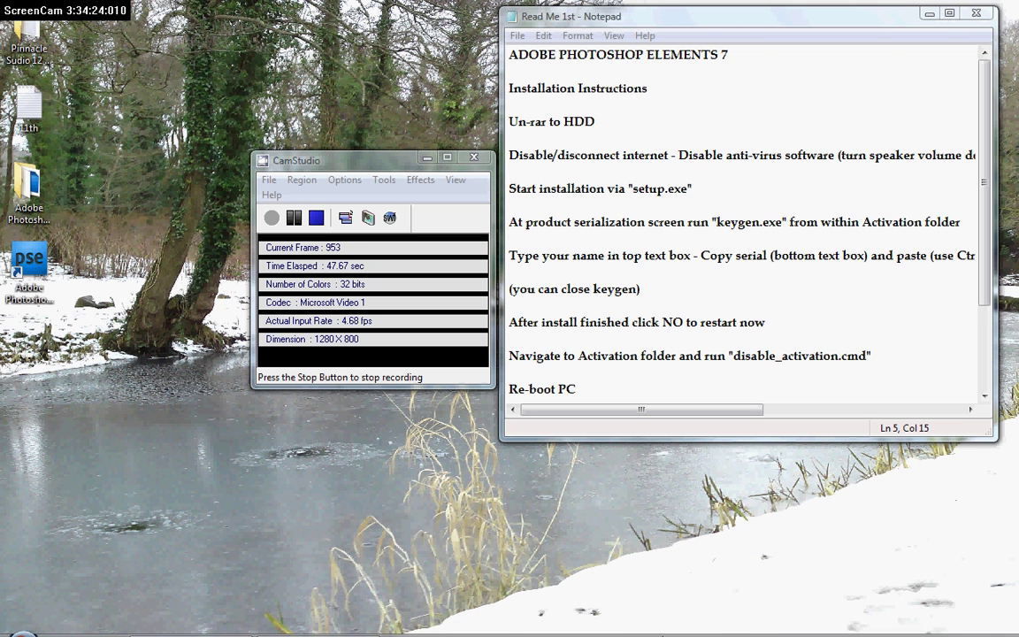
mouse_move(743, 631)
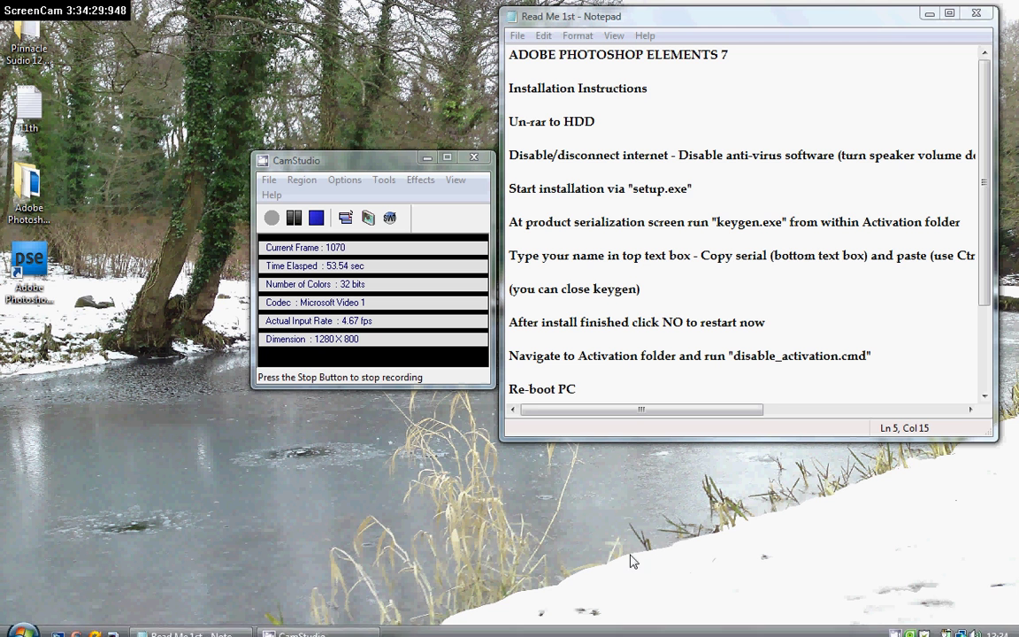
double_click(27, 184)
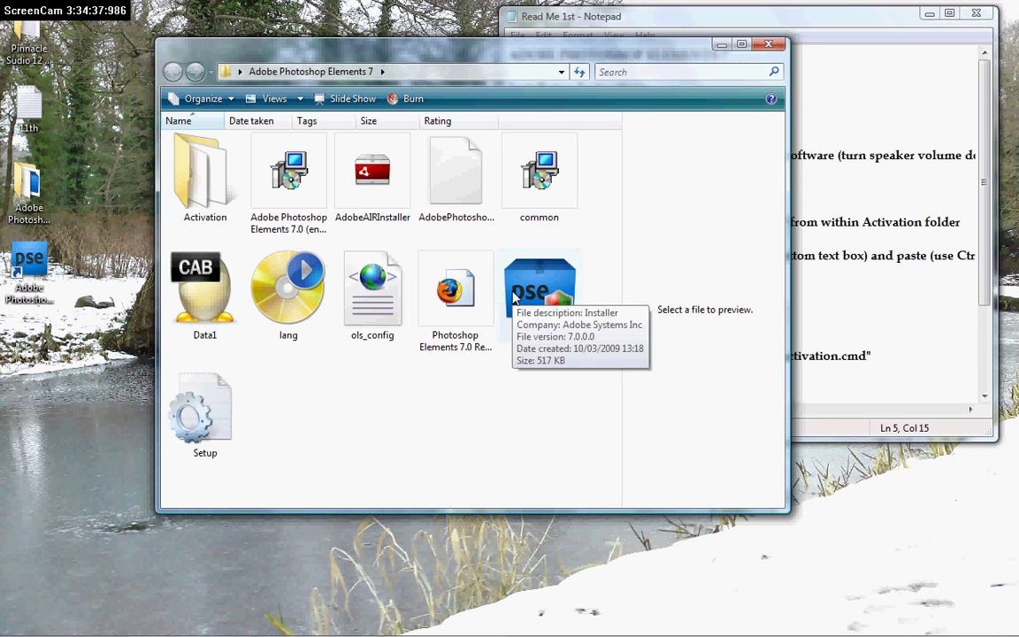
left_click(514, 299)
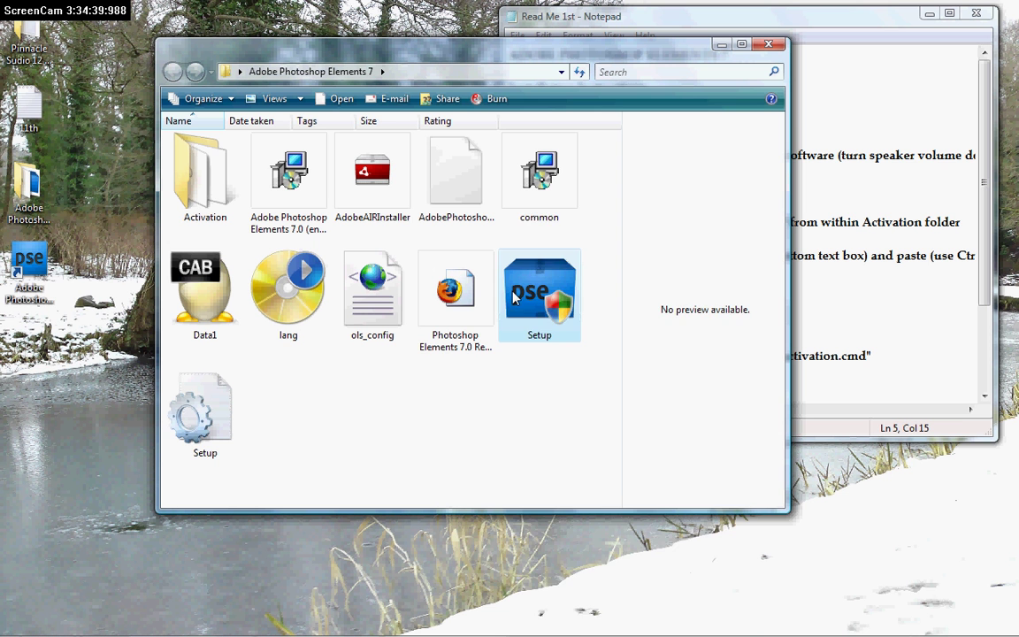
right_click(513, 265)
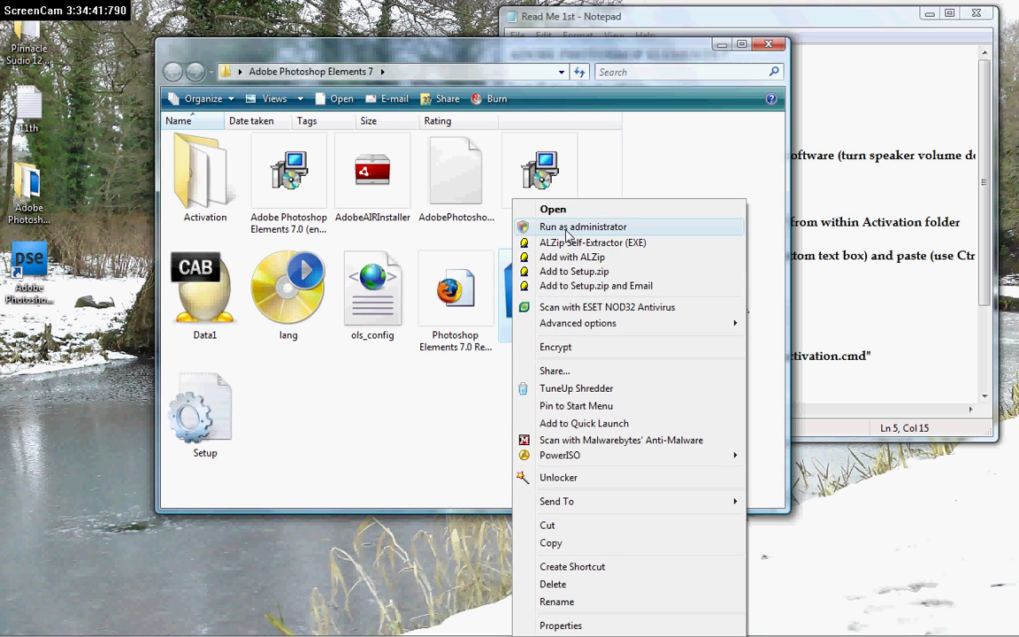
left_click(386, 433)
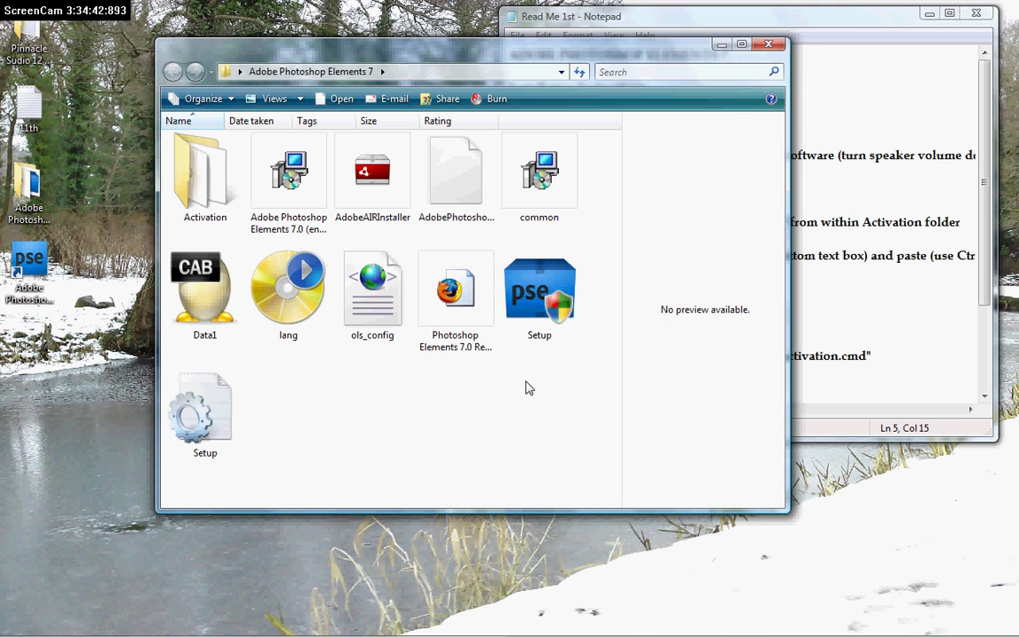
left_click(769, 46)
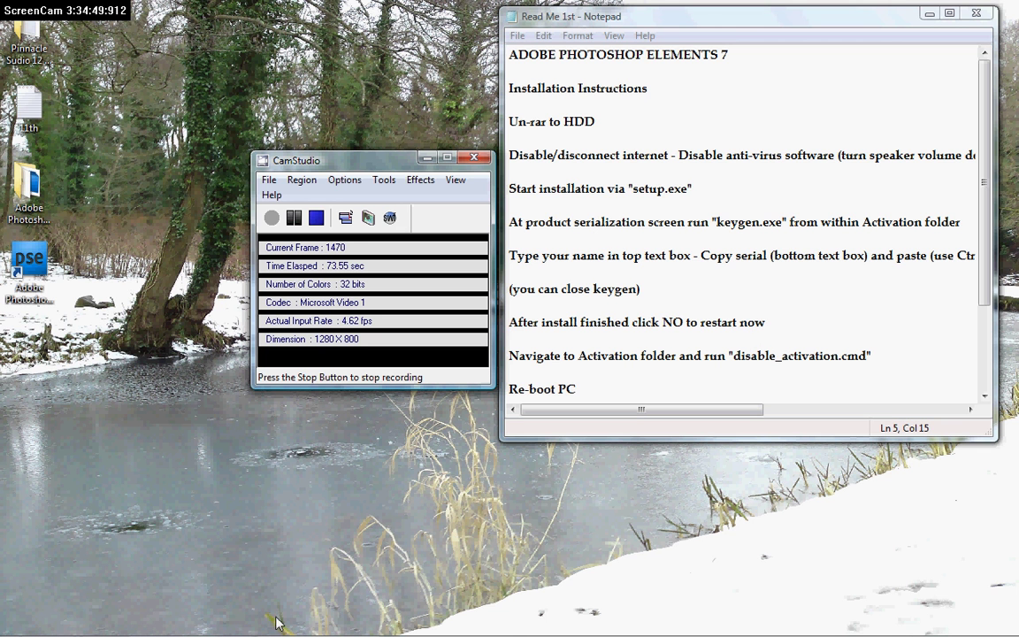
left_click(33, 183)
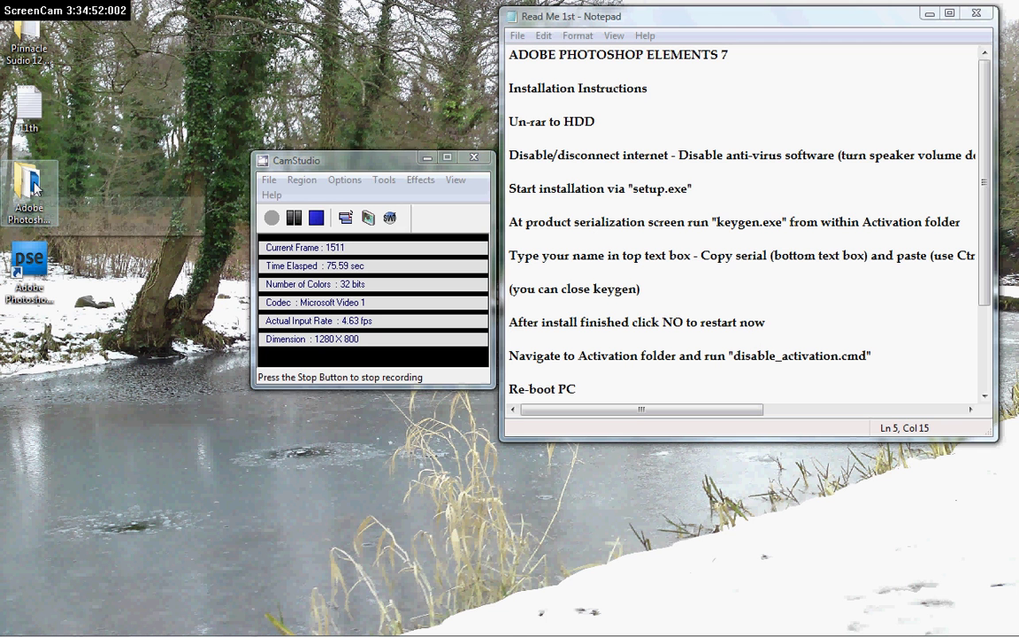
double_click(34, 183)
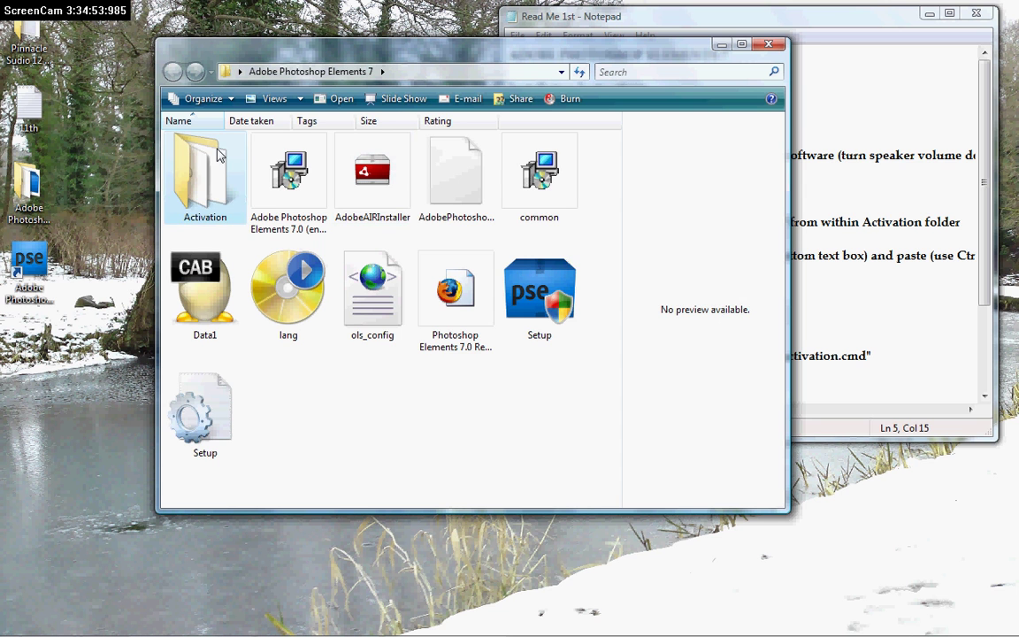
double_click(203, 185)
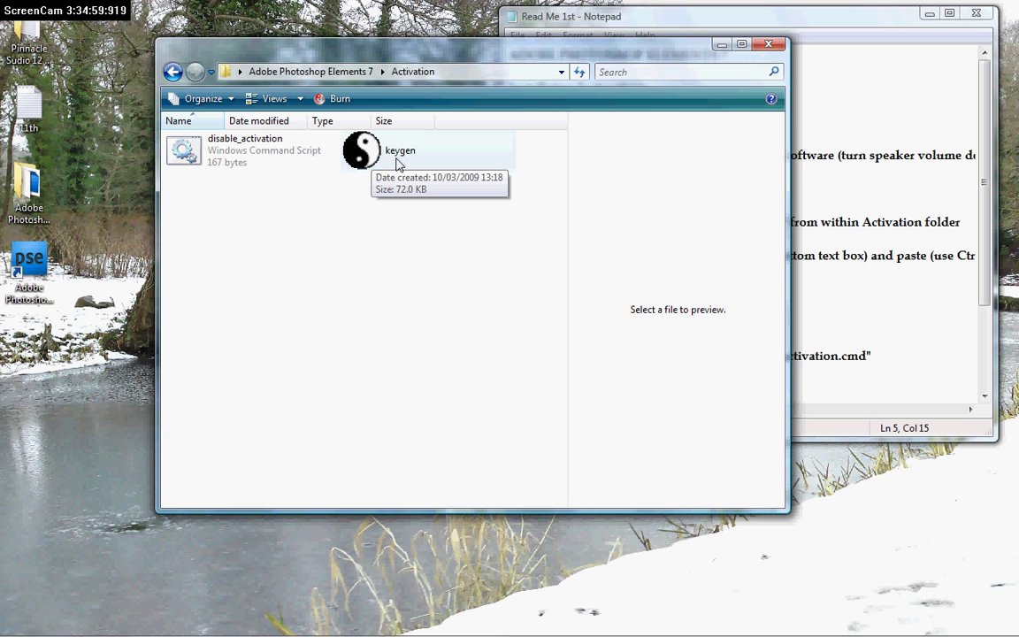
left_click(769, 44)
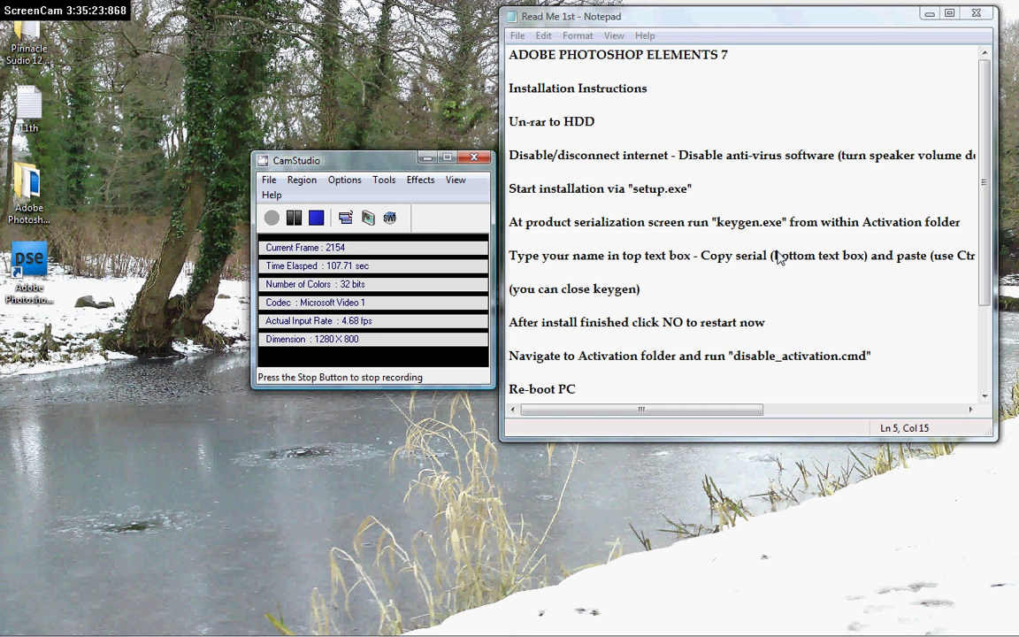
Scroll to the end of the readme and open the desktop's Adobe Photoshop Elements 7 folder
scroll(847, 296, "down", 3)
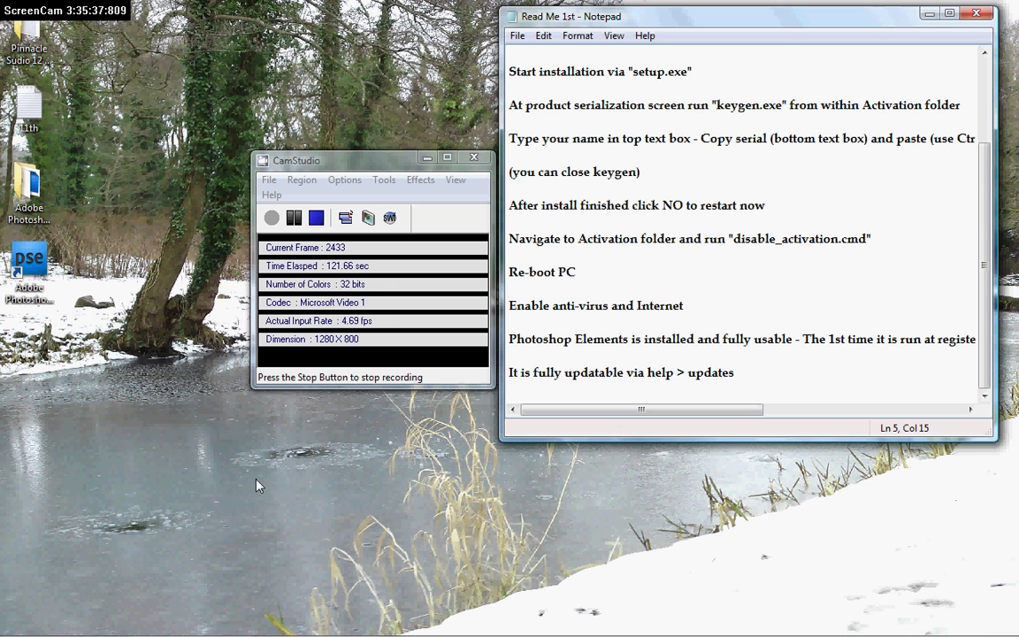
double_click(29, 184)
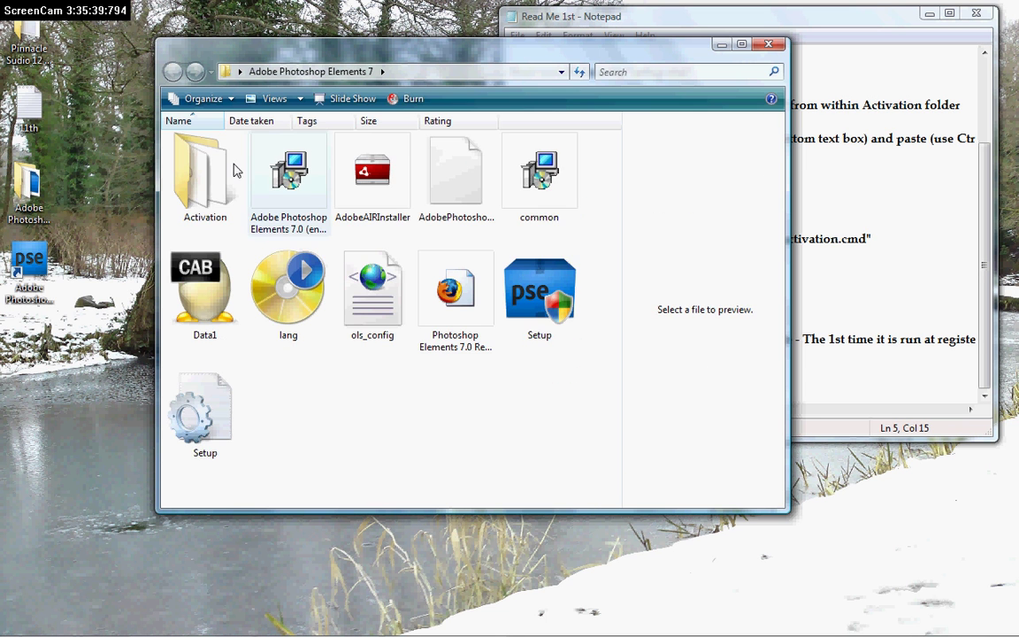
Open the Activation folder to see disable_activation and keygen, then close the window
double_click(190, 205)
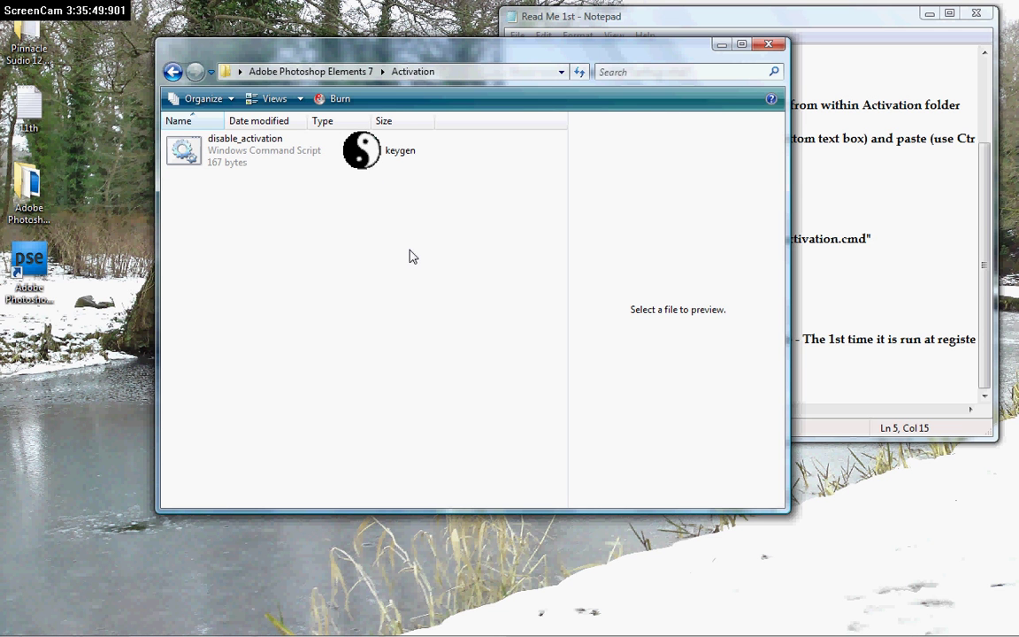
left_click(769, 44)
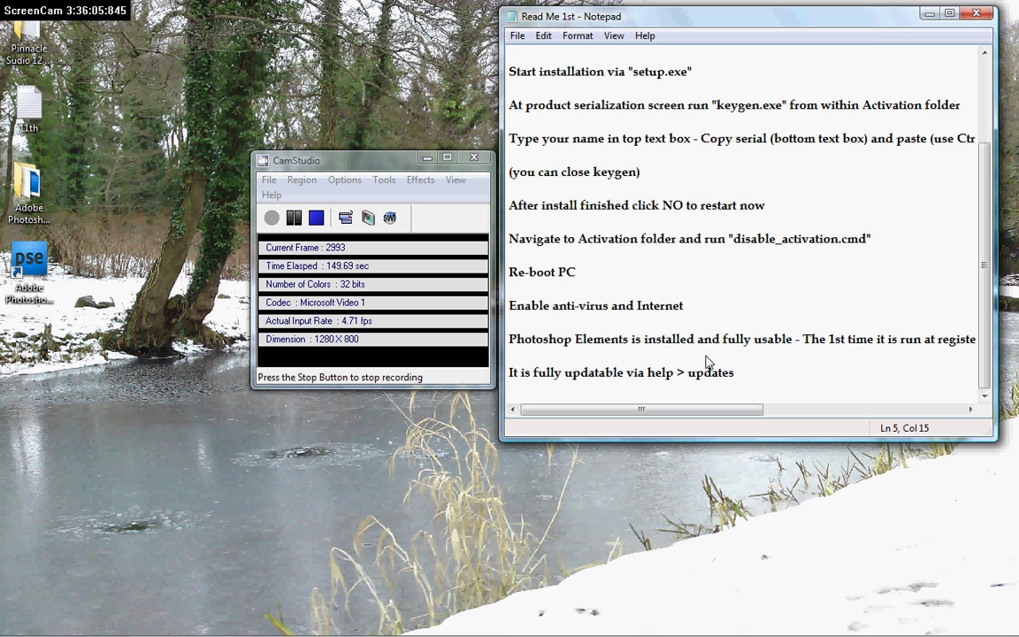
Launch Photoshop Elements 7.0, decline Adobe e-mail and post offers, and skip registration
left_click(22, 248)
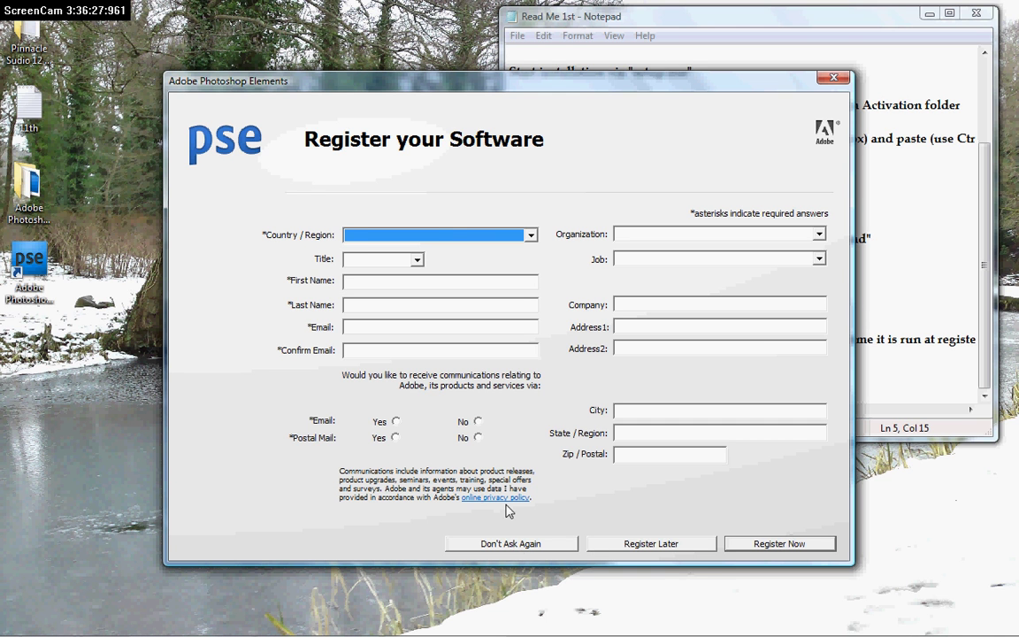
left_click(477, 421)
left_click(477, 436)
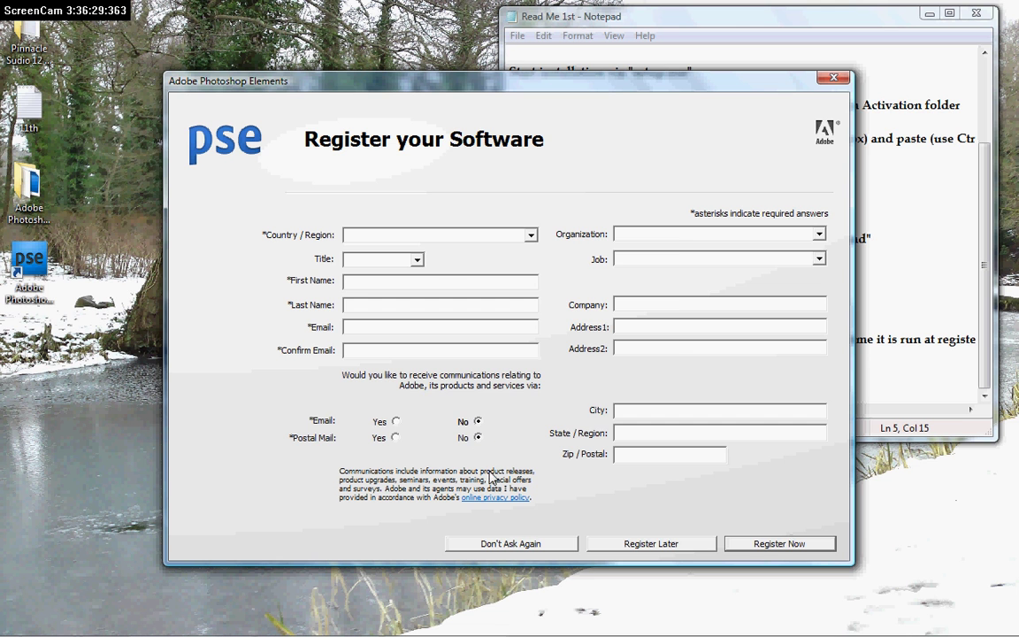
left_click(525, 543)
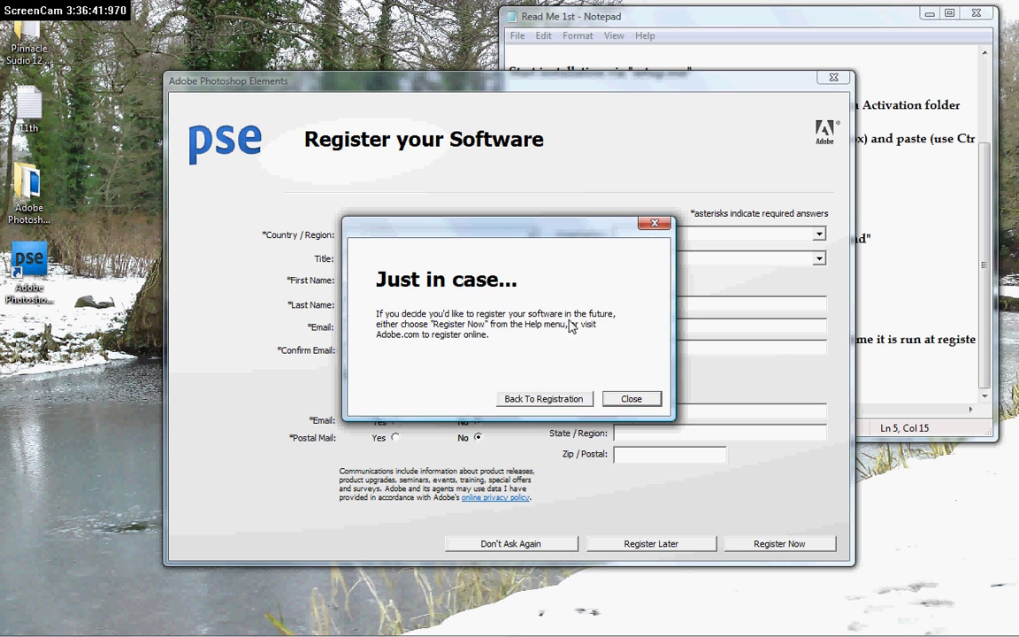
left_click(628, 398)
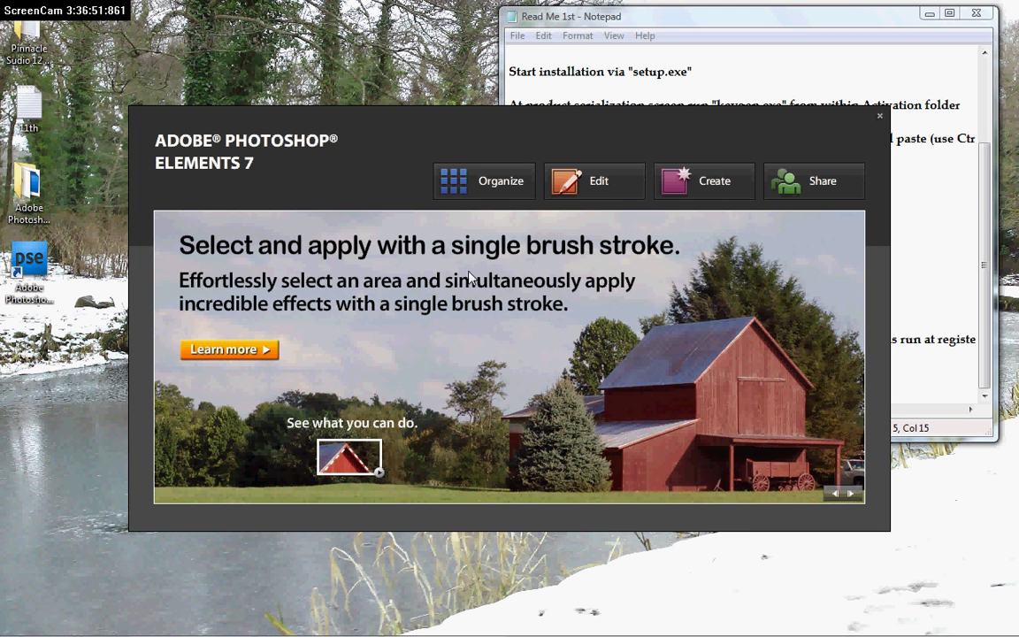
Choose Organize, minimize Notepad, refuse catalog conversion, and dismiss the Adobe Updater notice
left_click(498, 183)
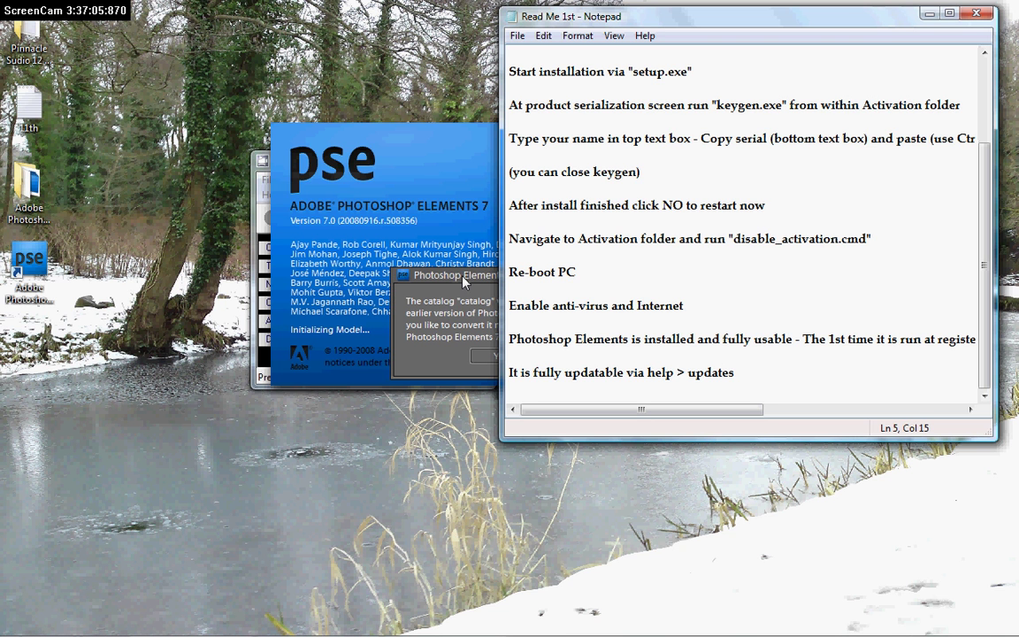
left_click(929, 13)
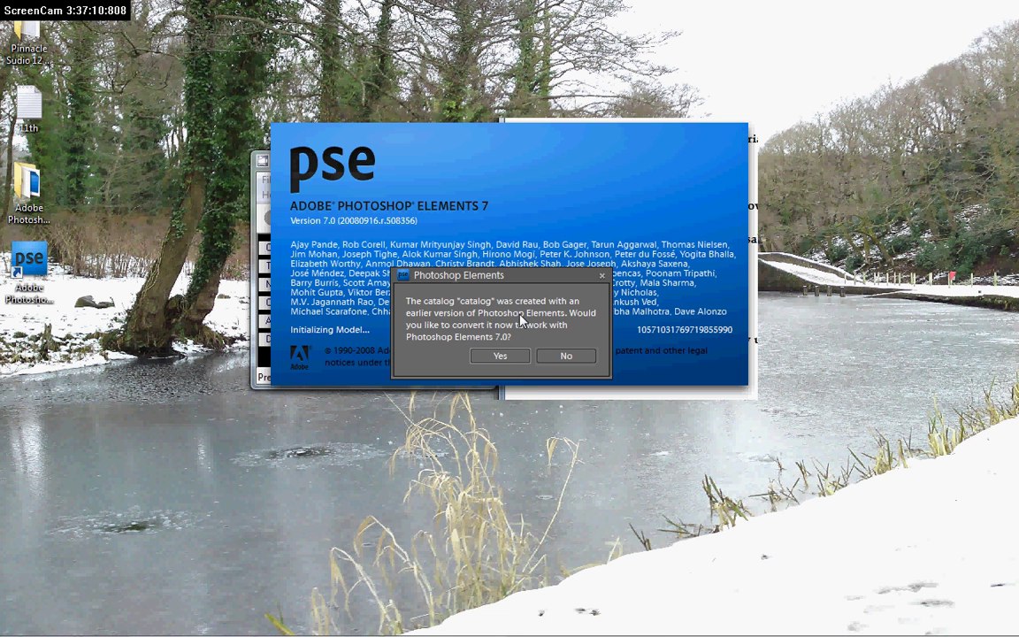
left_click(567, 356)
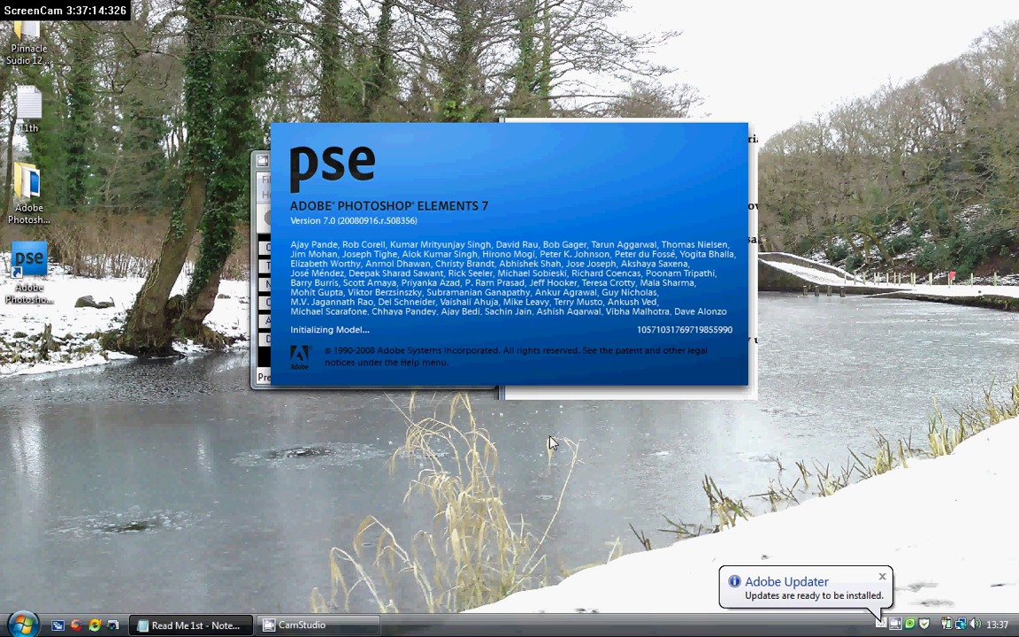
left_click(882, 579)
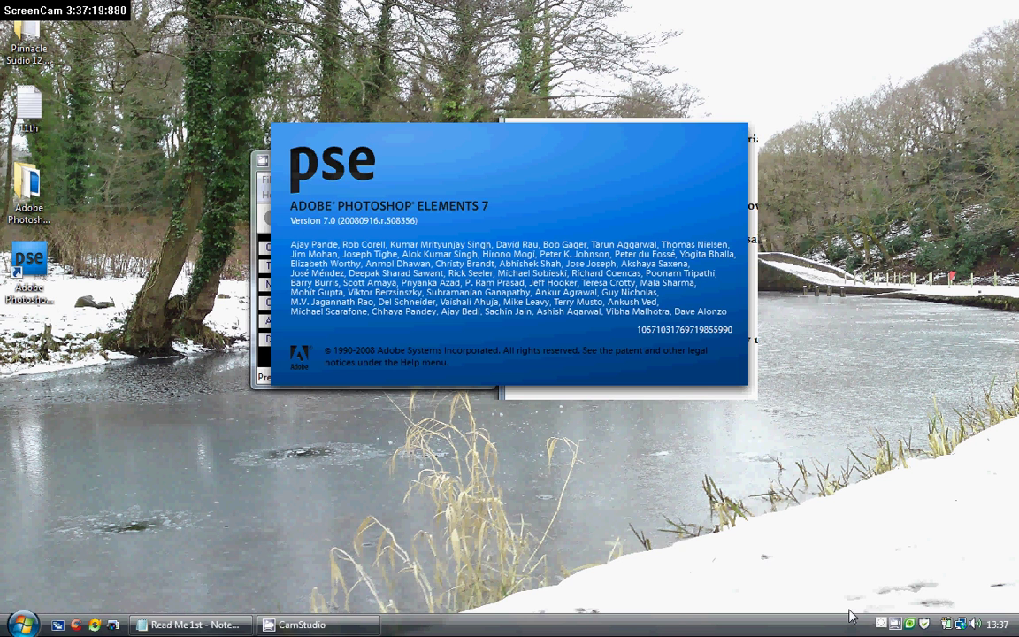
right_click(879, 626)
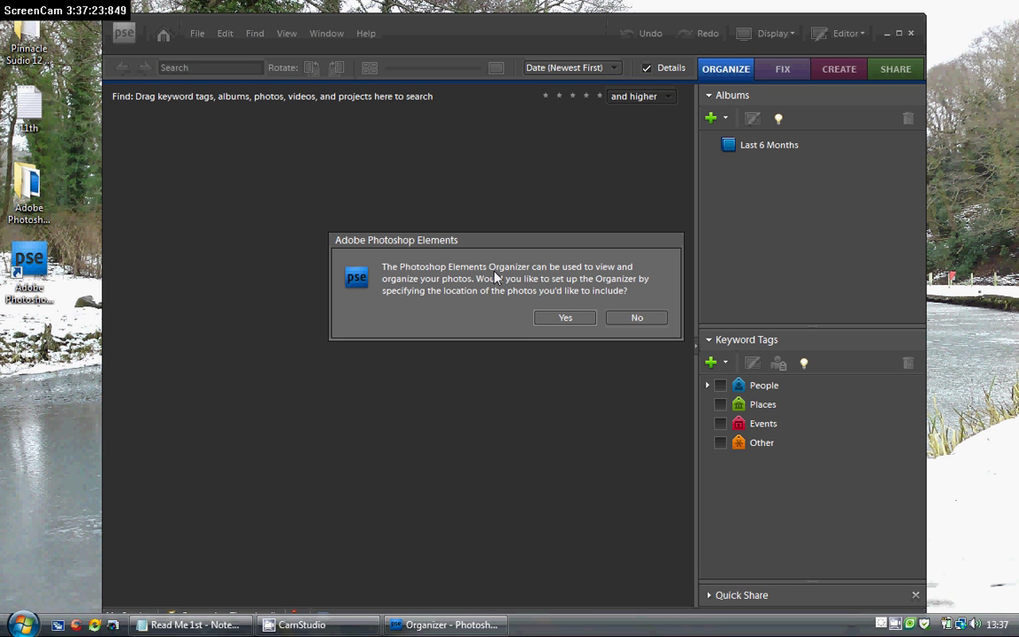
Accept setting up the Organizer and open the Pictures folder in the photo import dialog
left_click(570, 319)
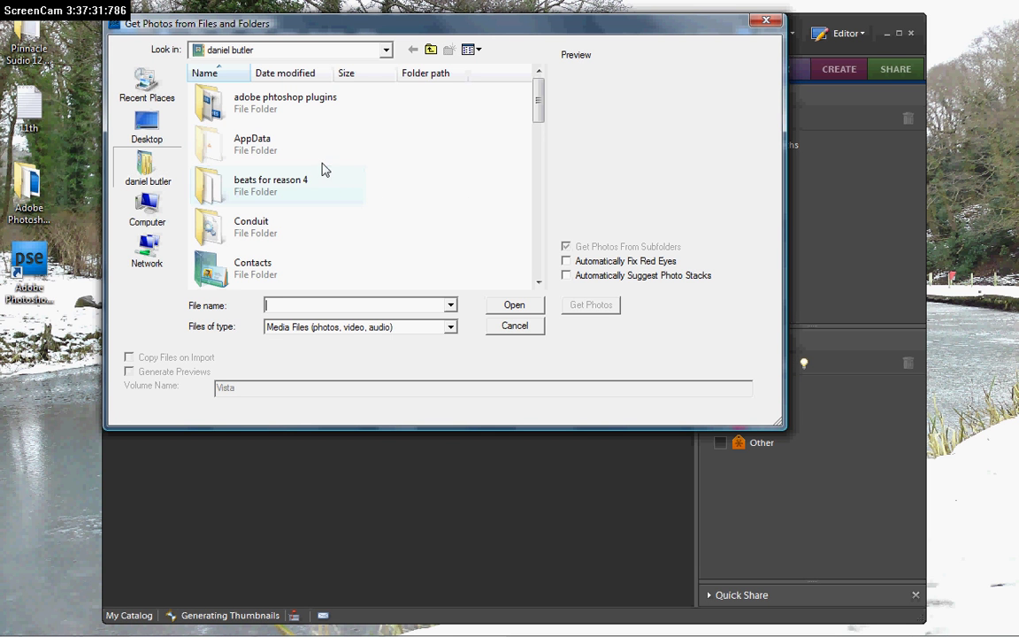
left_click_drag(536, 108, 535, 217)
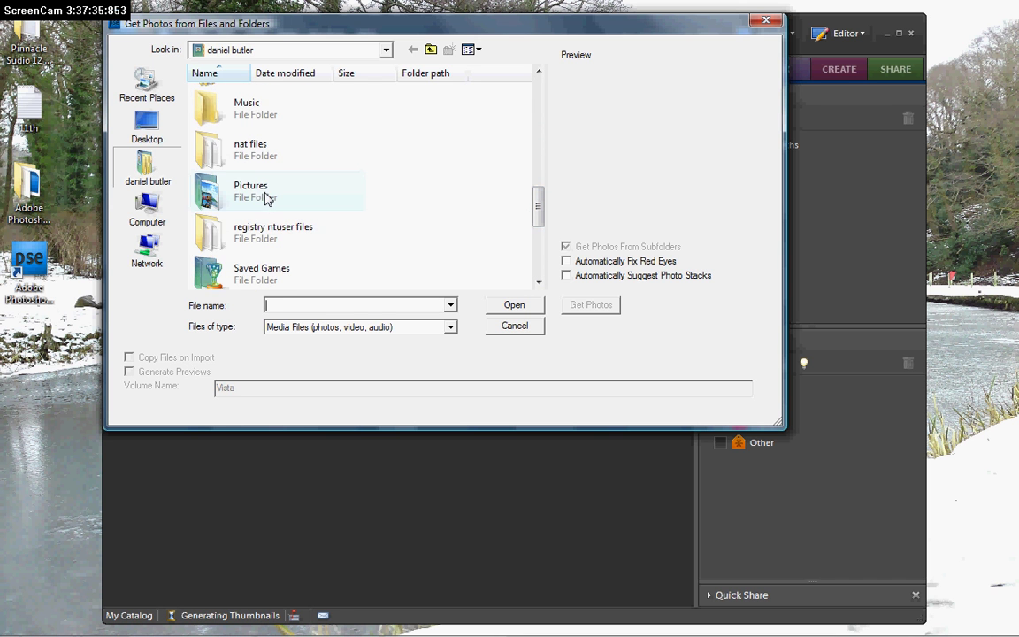
scroll(266, 198, "down", 2)
scroll(266, 230, "up", 1)
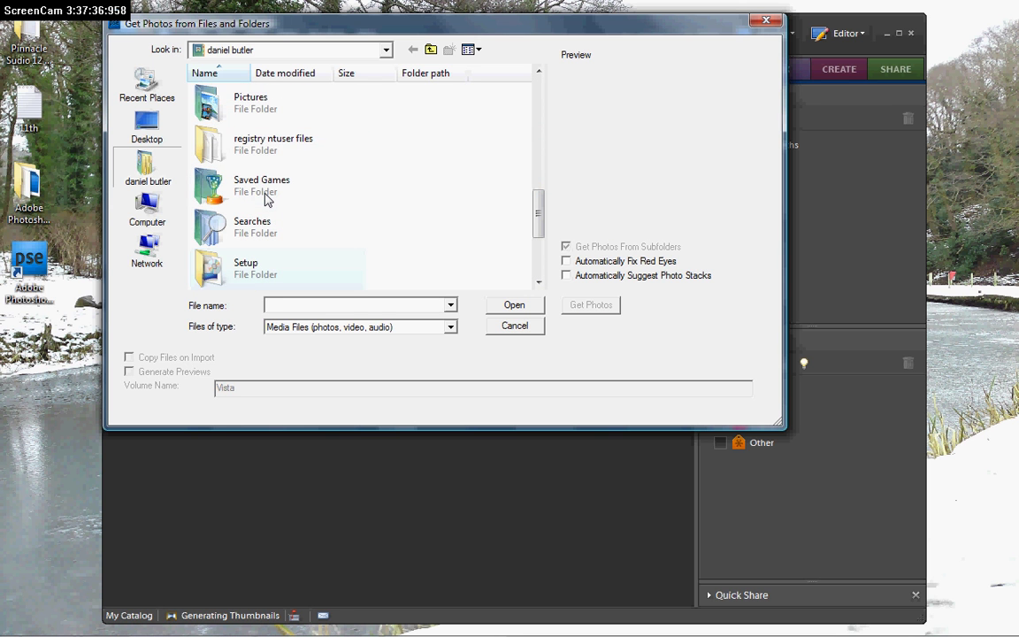
double_click(241, 104)
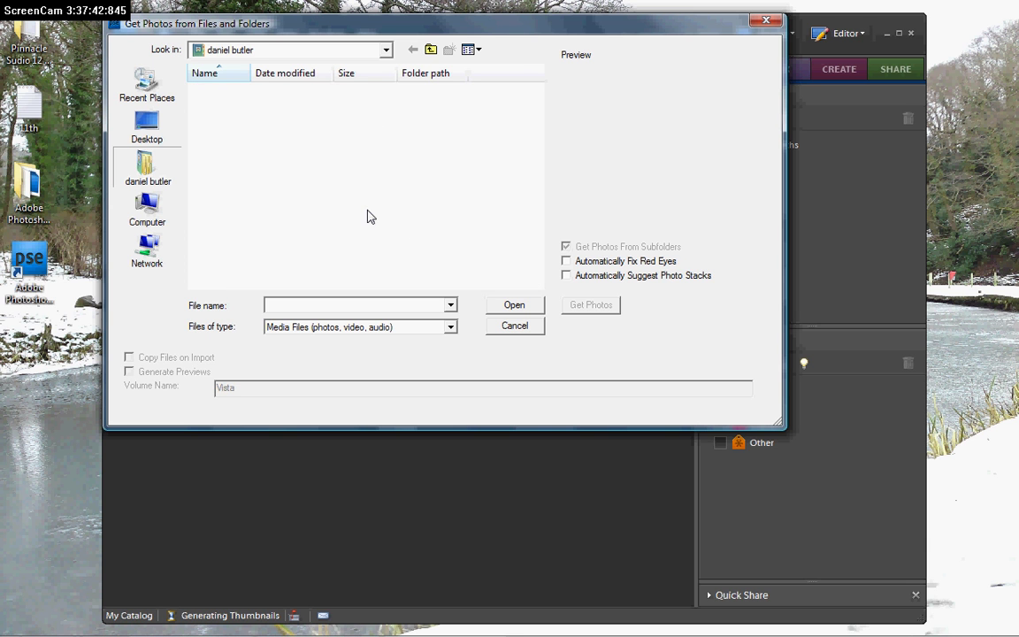
Go back to the home folder, reopen Pictures, and cancel the photo import
left_click(349, 49)
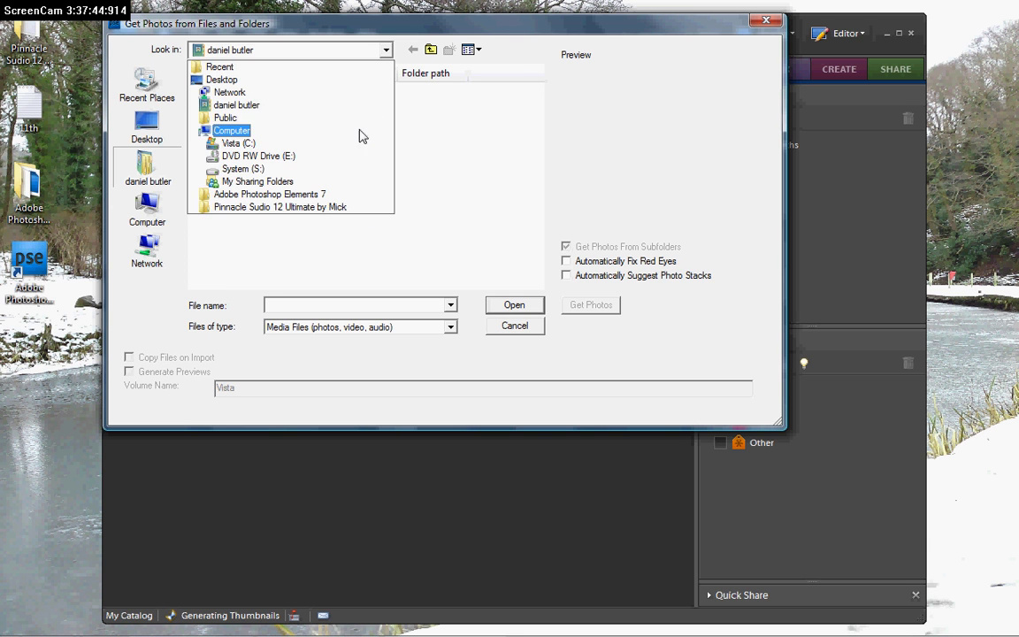
left_click(359, 106)
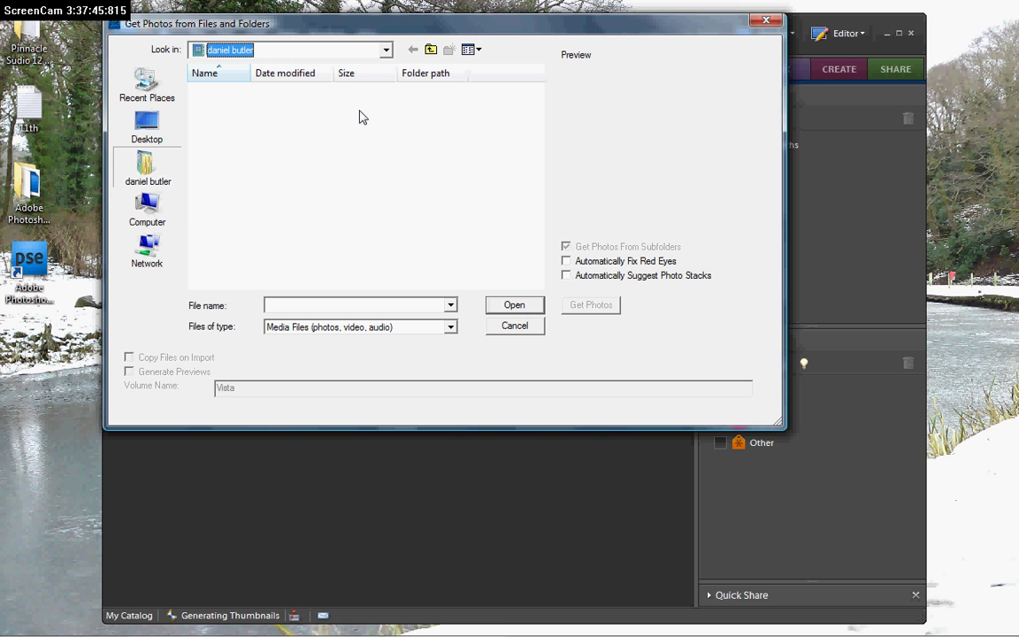
left_click(514, 307)
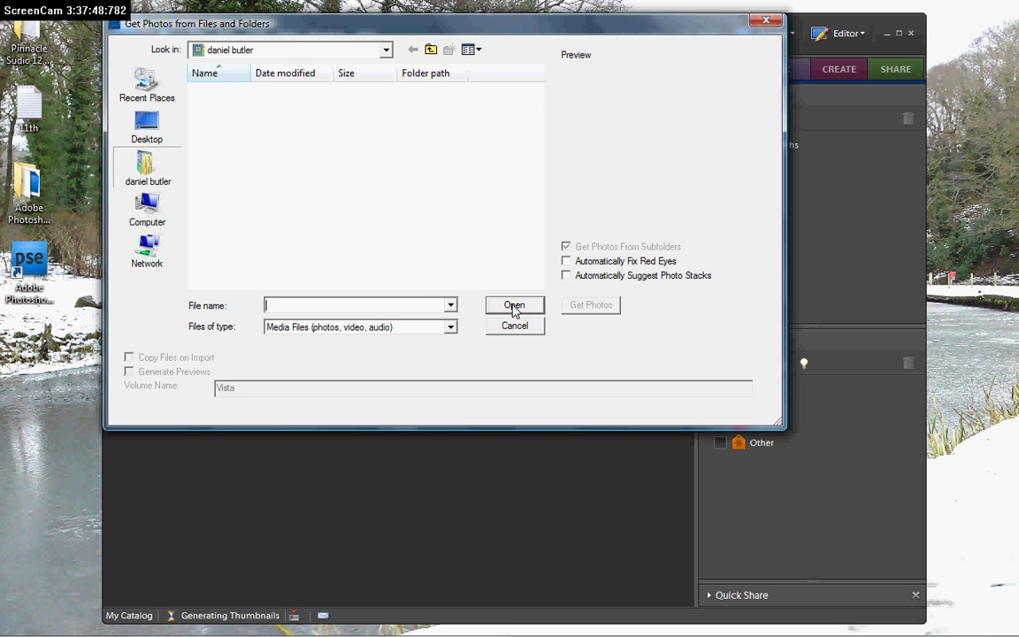
left_click(513, 307)
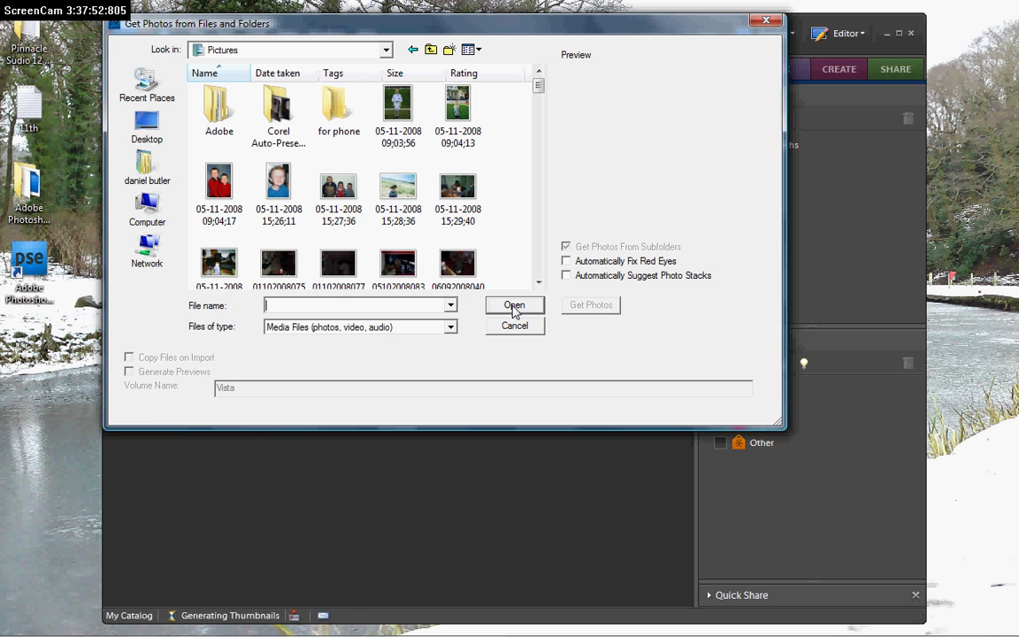
left_click(516, 327)
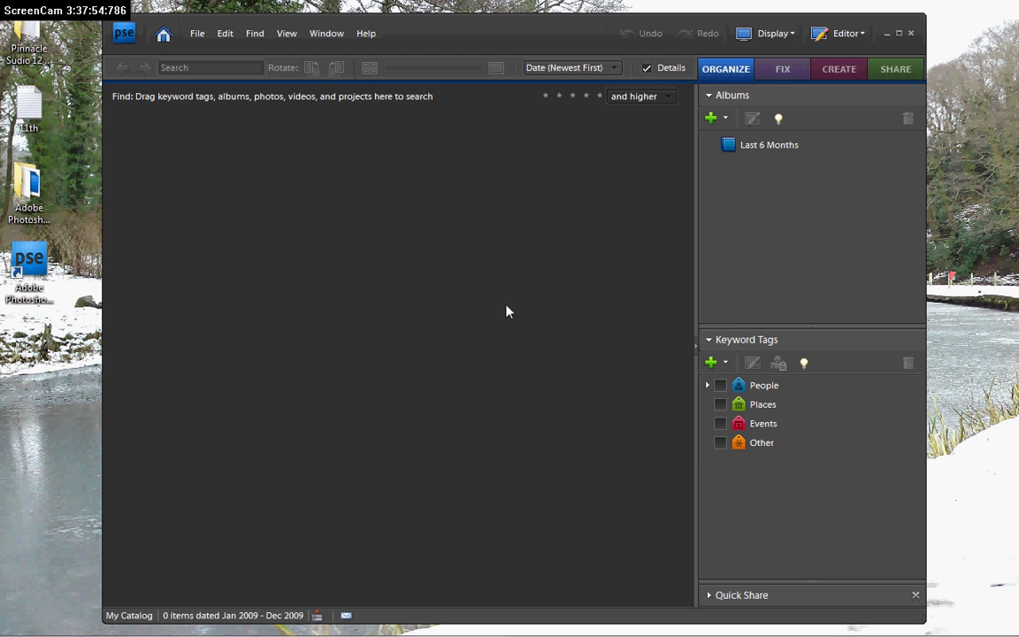
Close the Organizer and restore the 'Read Me 1st - Notepad' window from the taskbar
left_click(911, 35)
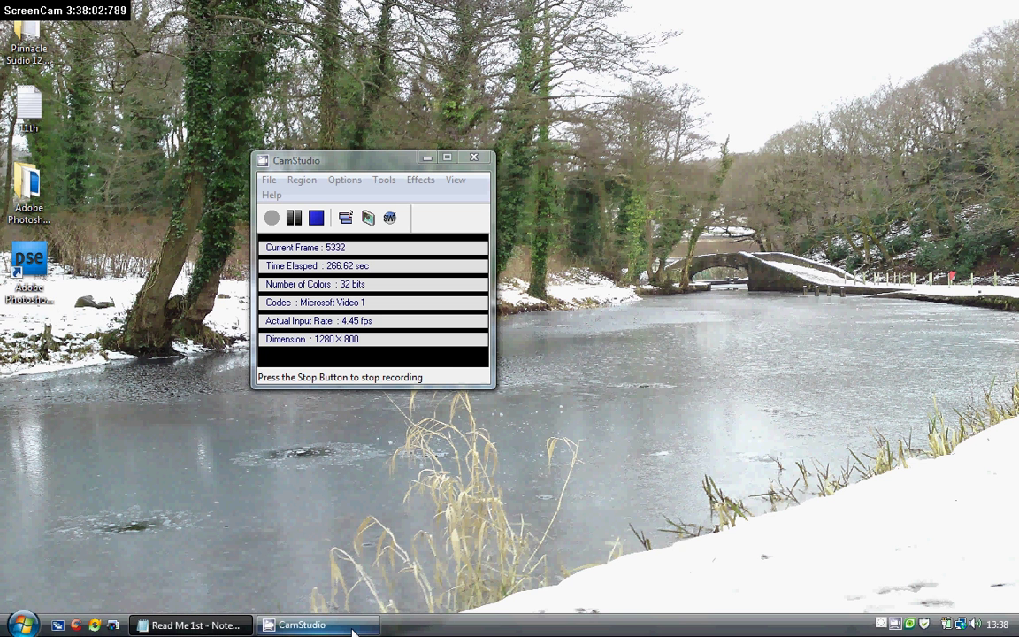
mouse_move(352, 631)
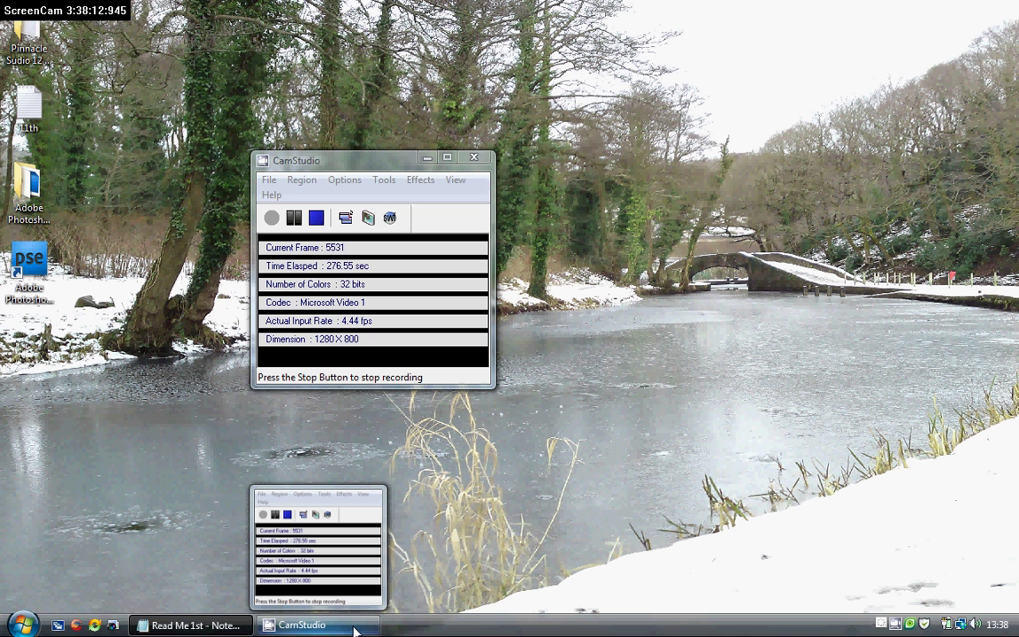
left_click(186, 625)
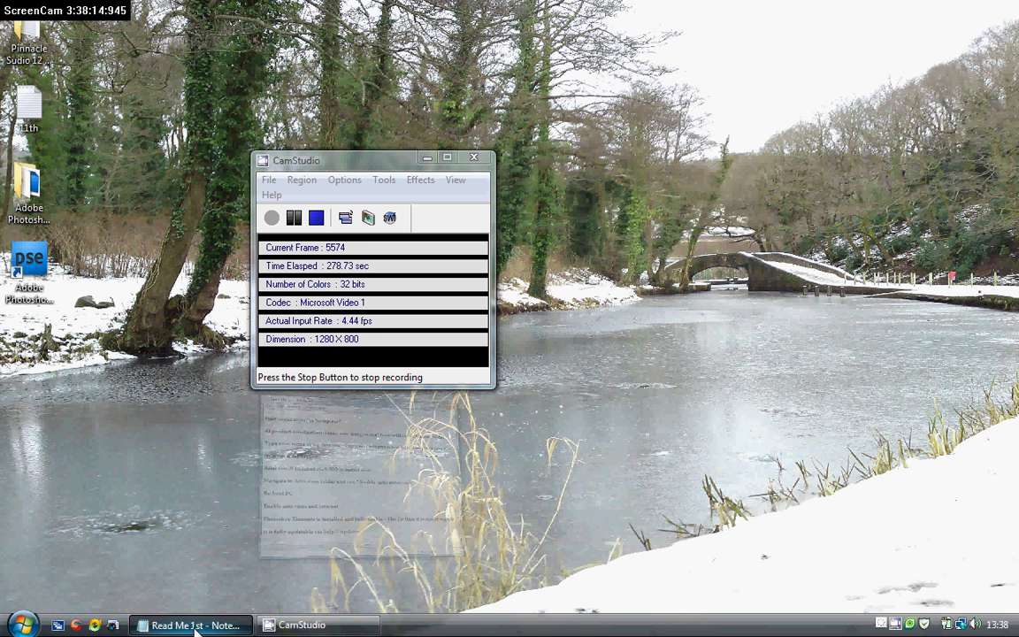
Maximize the readme, minimize it, and open the desktop's Adobe Photoshop Elements 7 folder
left_click(948, 14)
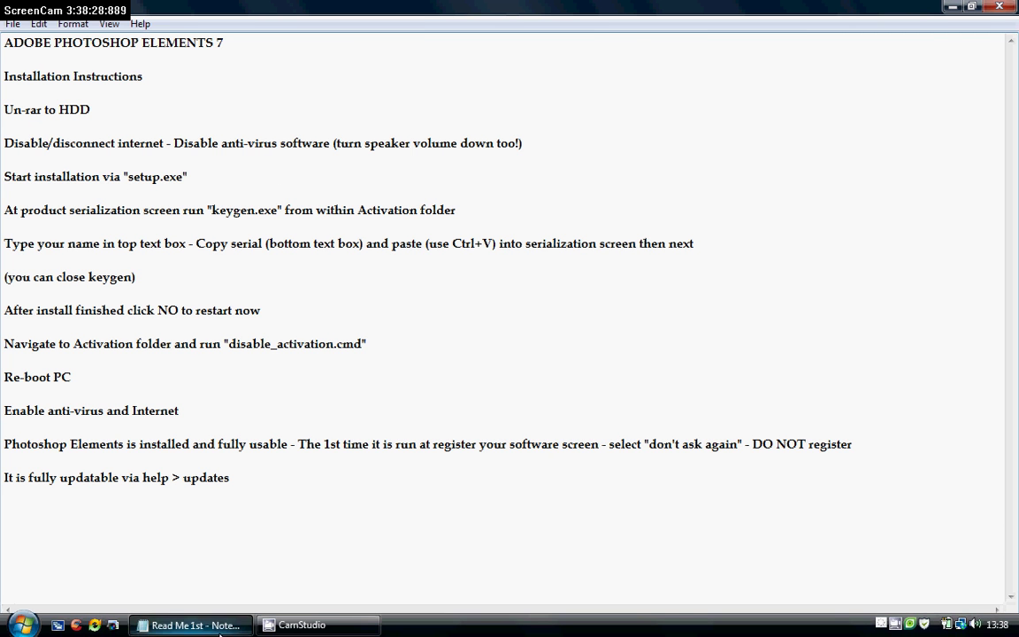
left_click(219, 632)
double_click(31, 190)
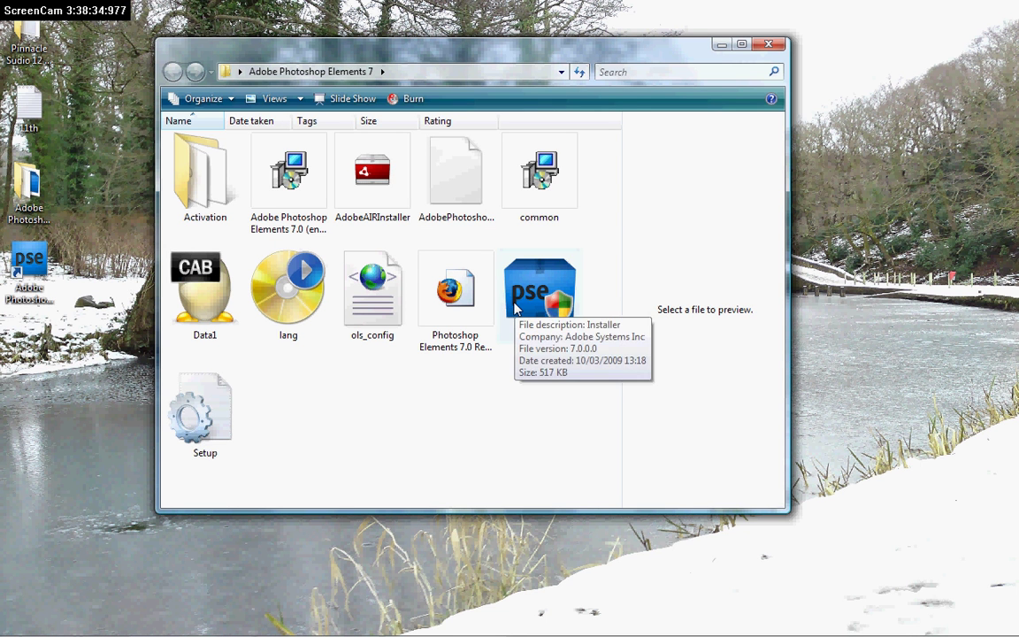
View the Activation folder's disable_activation and keygen contents, then return to the Notepad readme
left_click(190, 625)
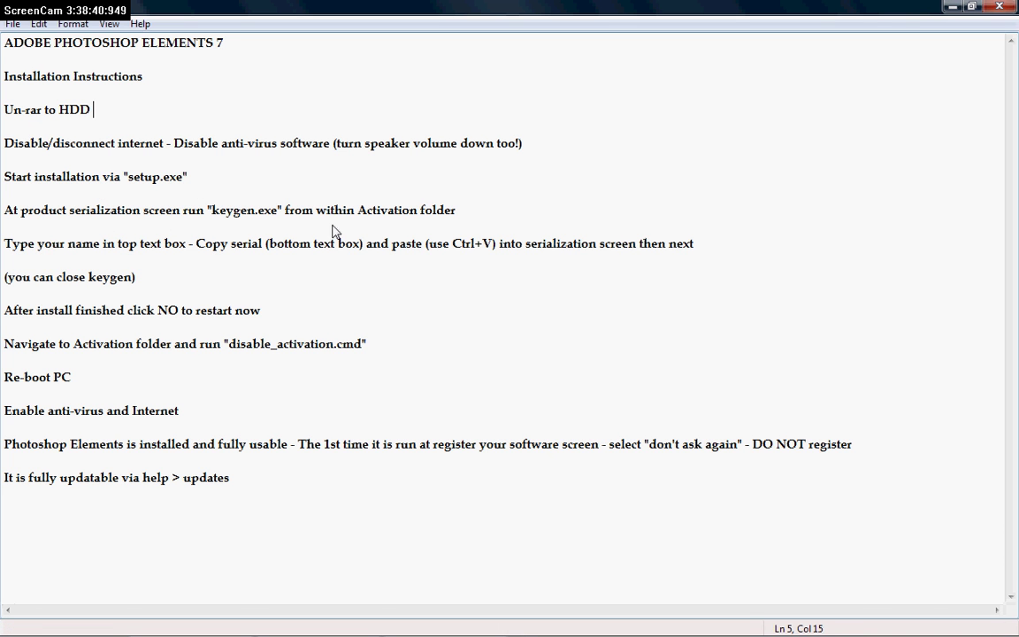
left_click(190, 633)
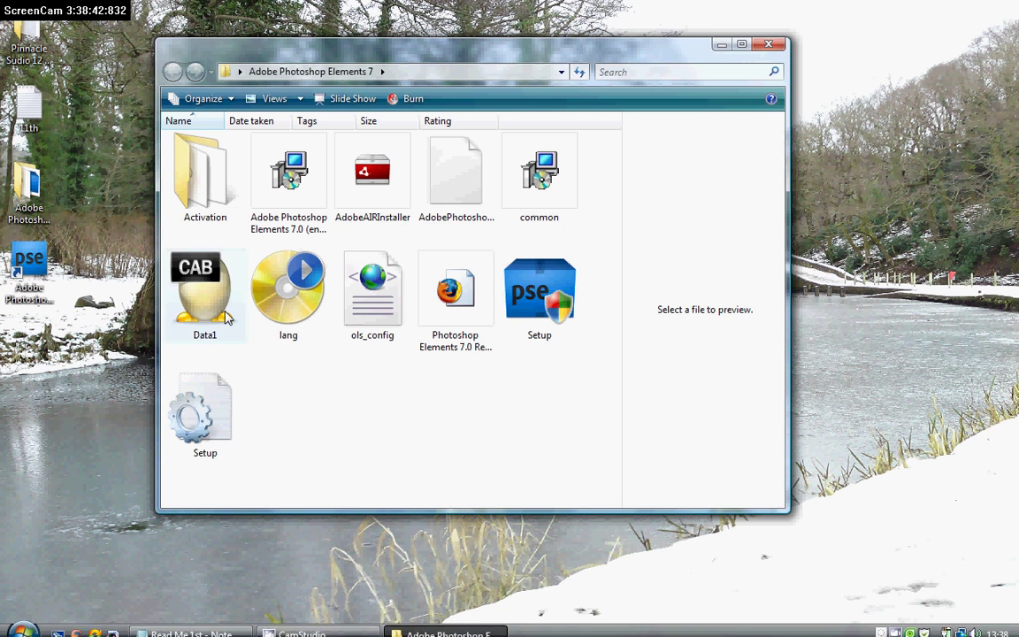
double_click(204, 190)
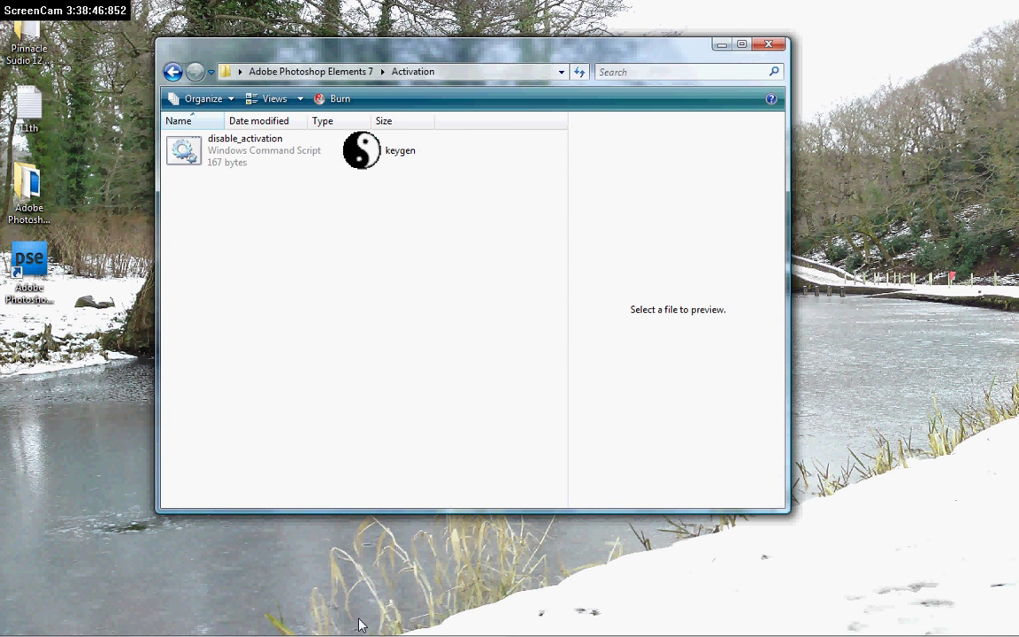
left_click(190, 628)
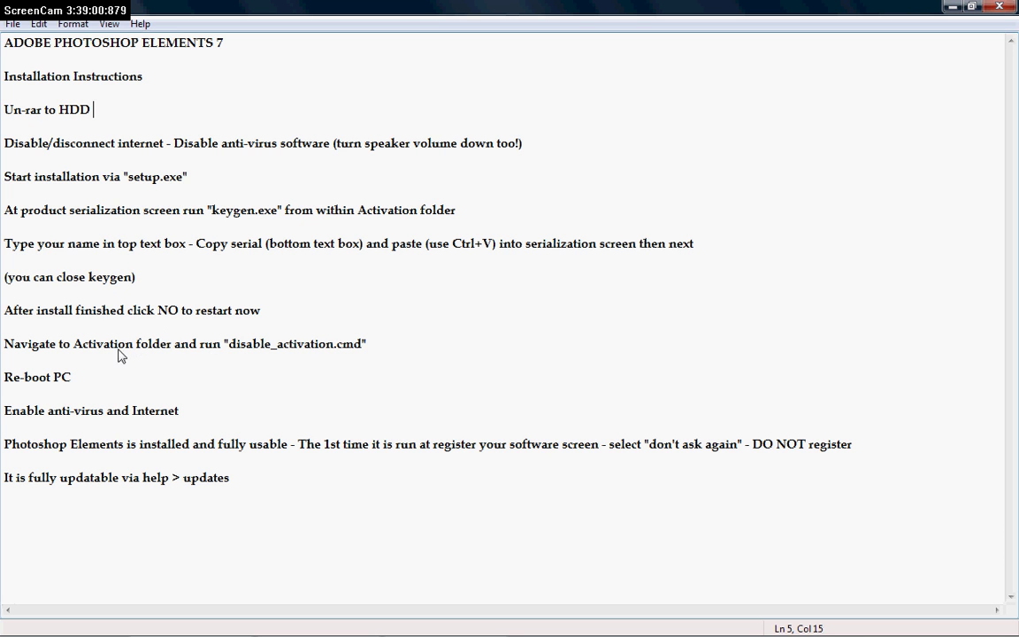
Close the Activation Explorer window and the Notepad installation readme
mouse_move(311, 633)
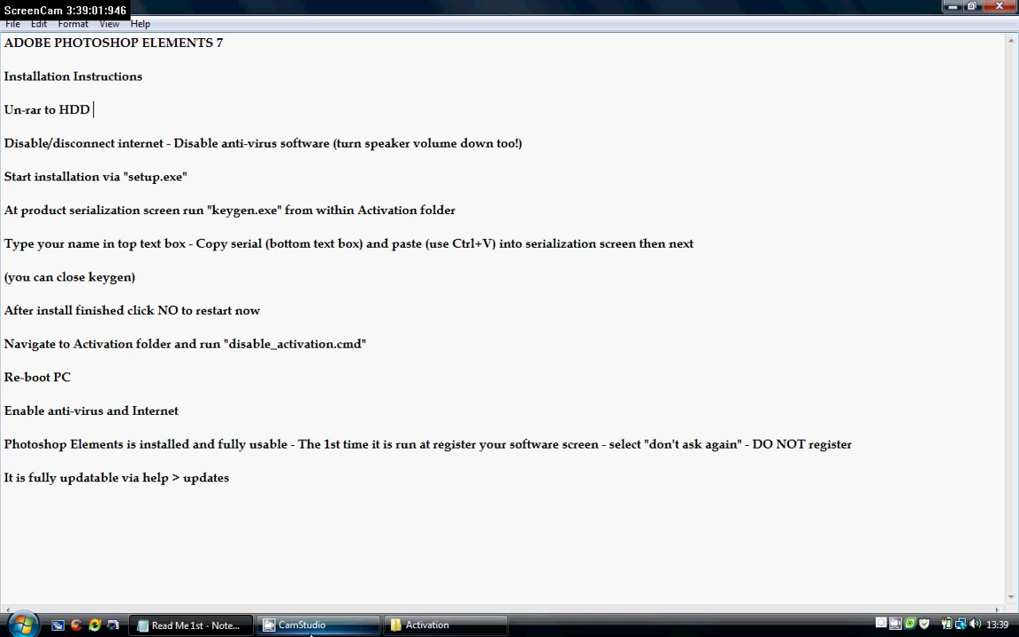
left_click(446, 626)
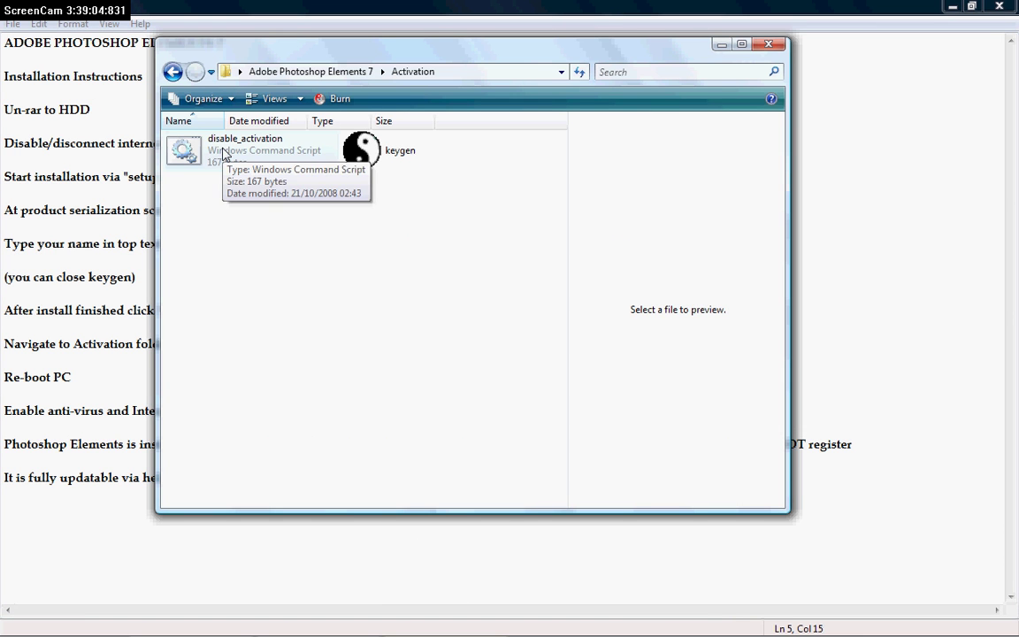
left_click(769, 43)
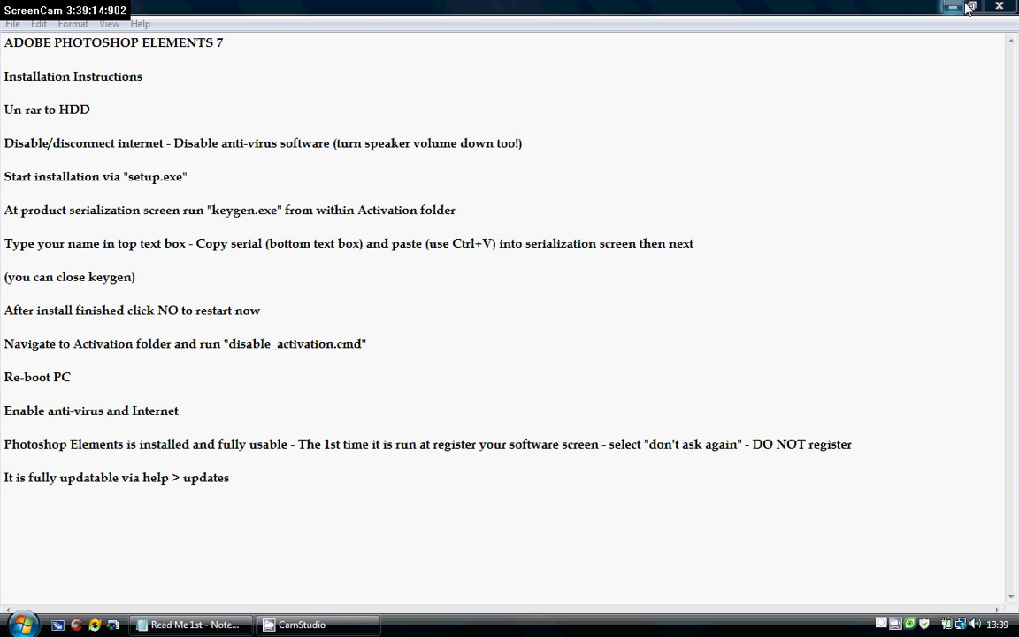
left_click(999, 6)
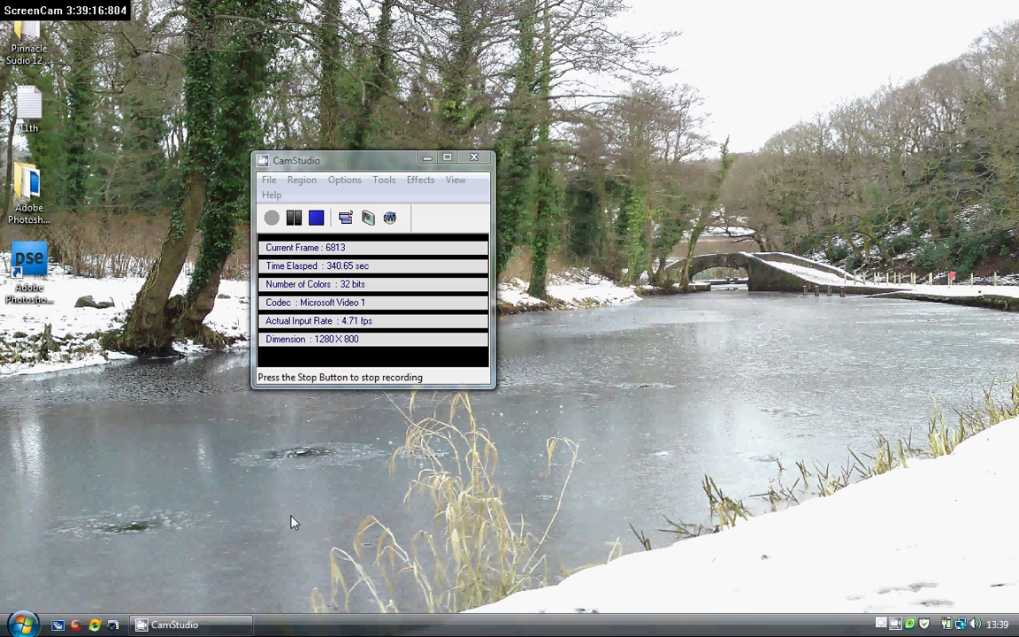